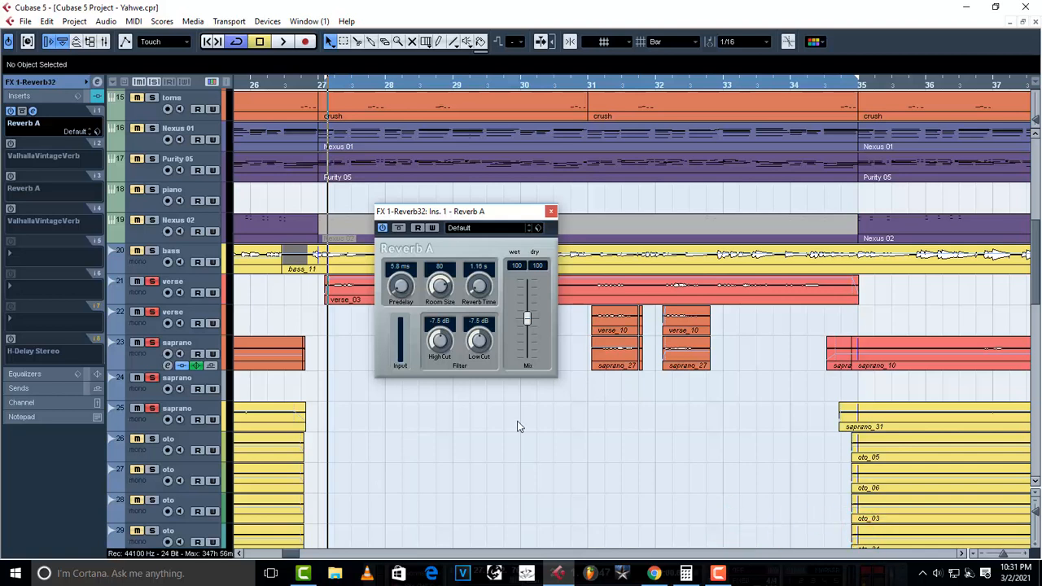
# Check the song's tempo in the Tempo Track Editor and return to the project window
pyautogui.hotkey('ctrl', 't')
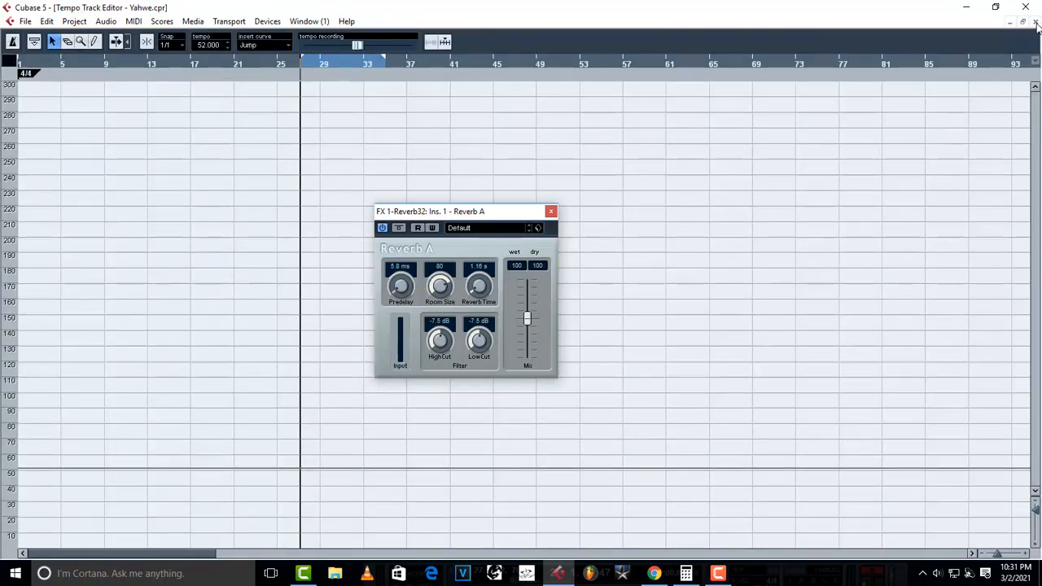
pyautogui.click(1036, 23)
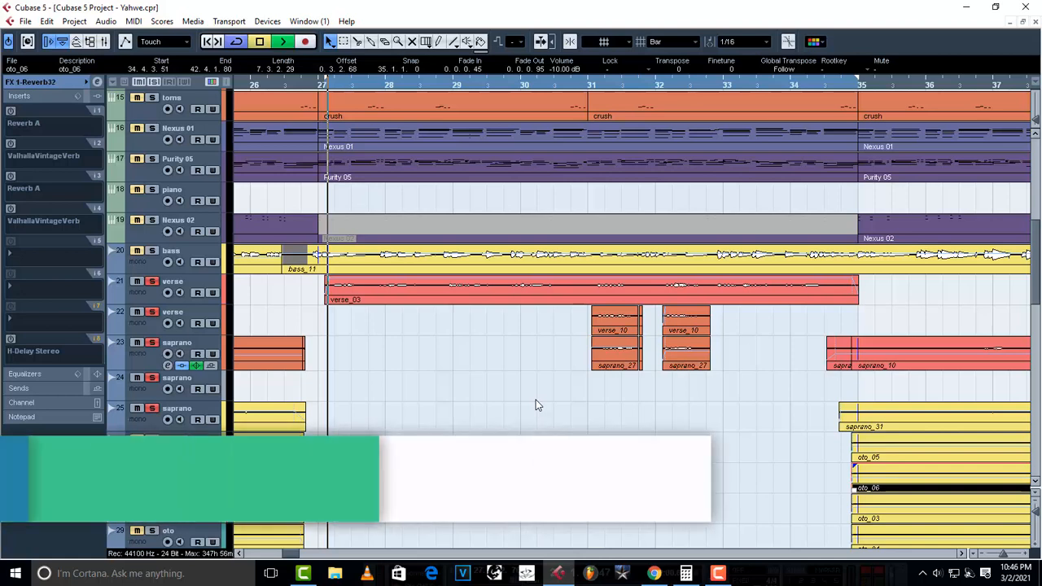
# Audition the verse from bar 27, first dry and then with the Reverb A in insert 1 enabled
pyautogui.press('space')
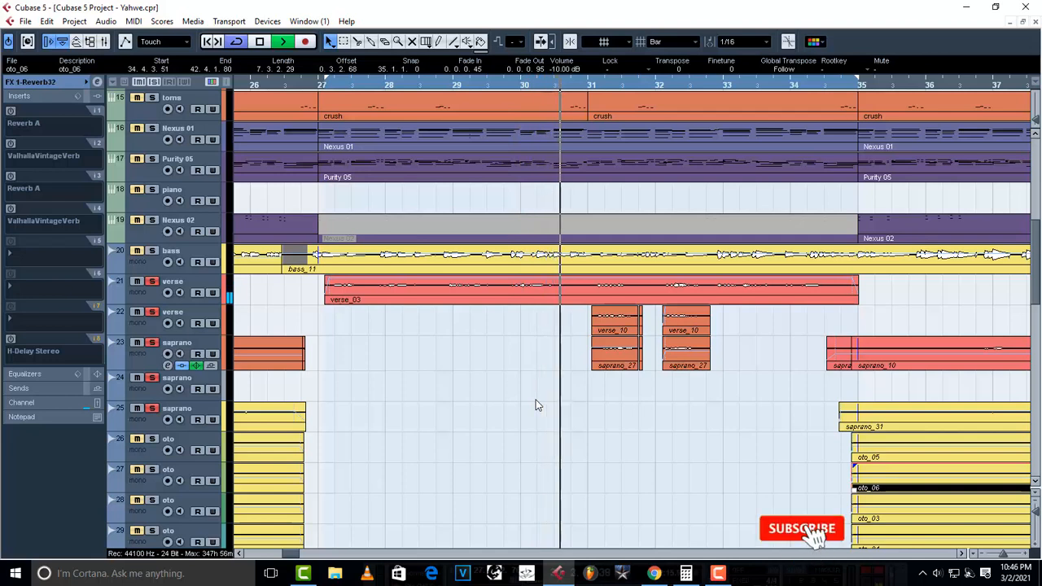
pyautogui.press('space')
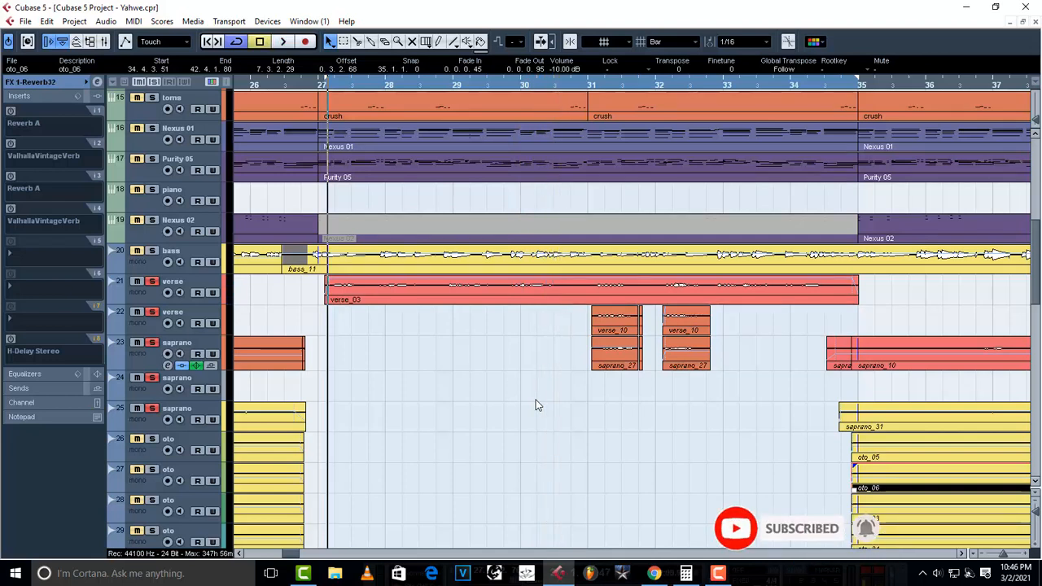
pyautogui.press('space')
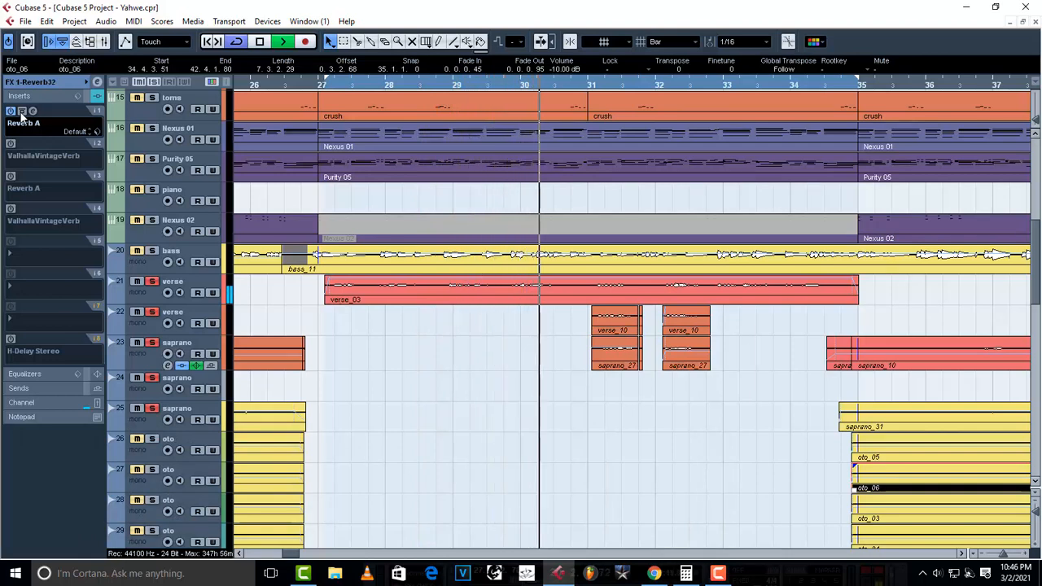
pyautogui.press('space')
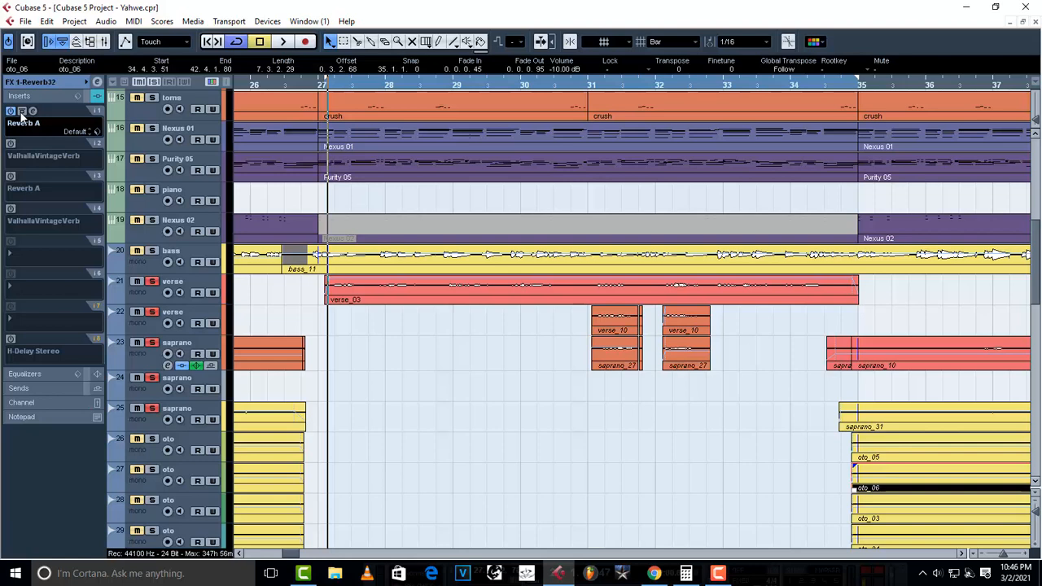
# Show the settings of the Reverb A in insert 3, audition the verse through it, and close its editor
pyautogui.click(33, 177)
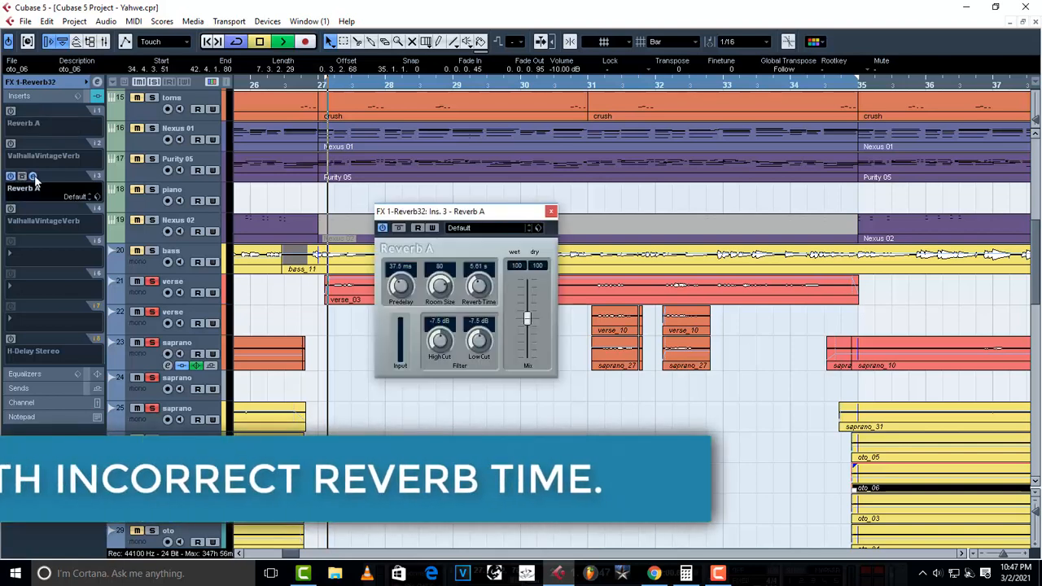
pyautogui.press('space')
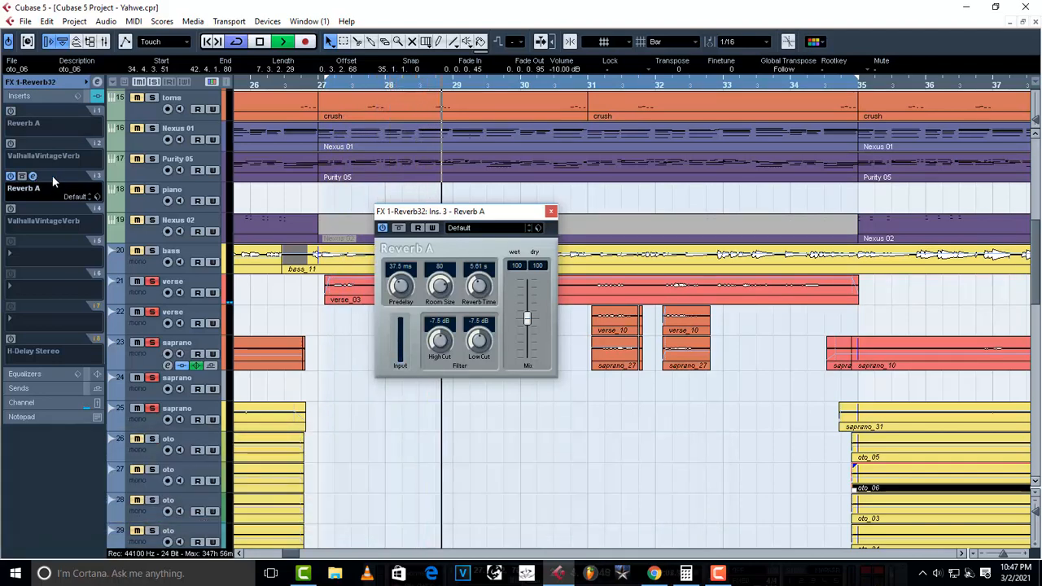
pyautogui.press('space')
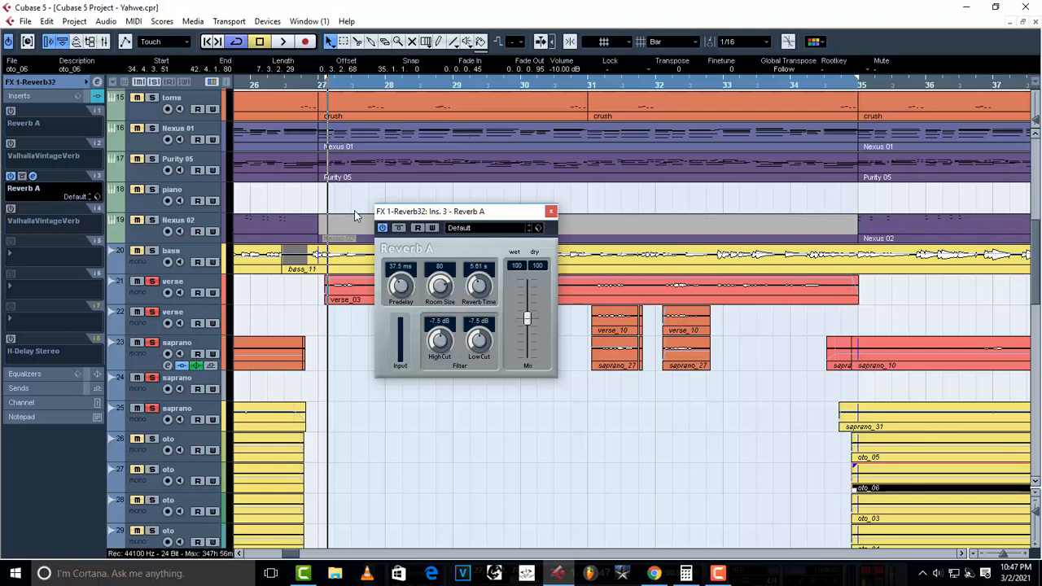
pyautogui.click(551, 212)
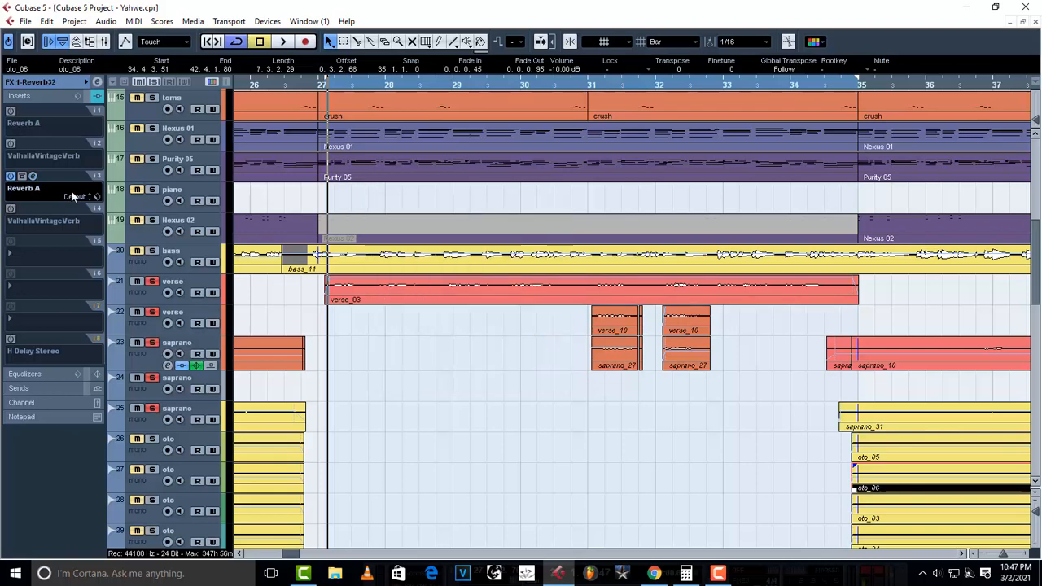
# Enable only the Reverb A in insert 1 and audition the verse again for comparison
pyautogui.moveTo(10, 116)
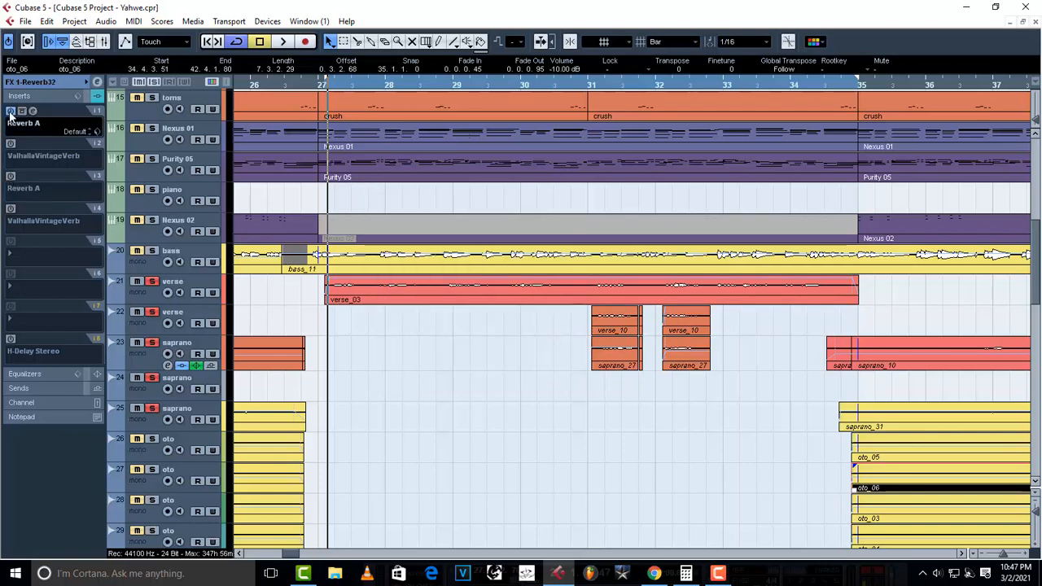
pyautogui.press('space')
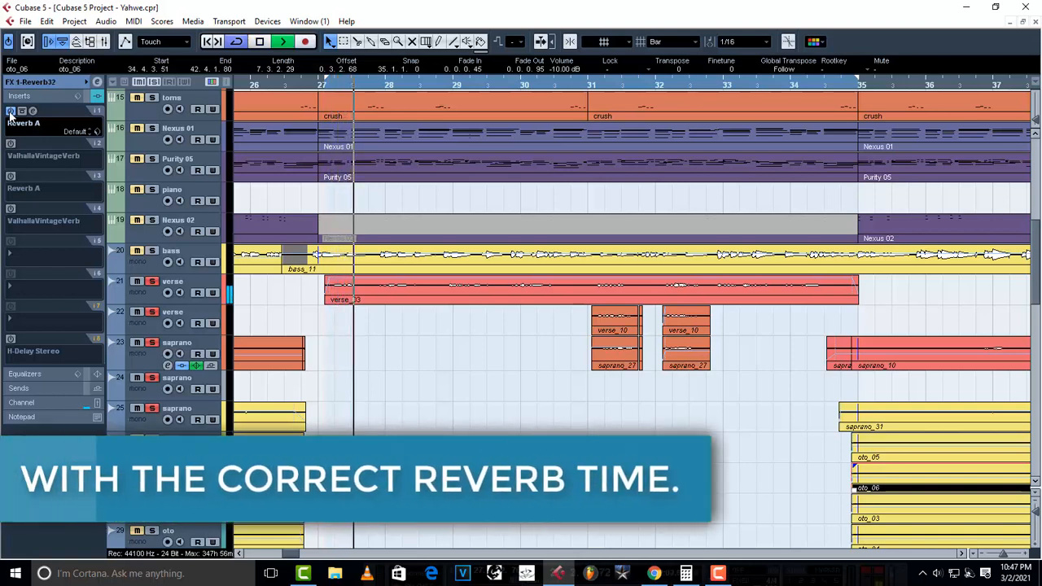
pyautogui.press('space')
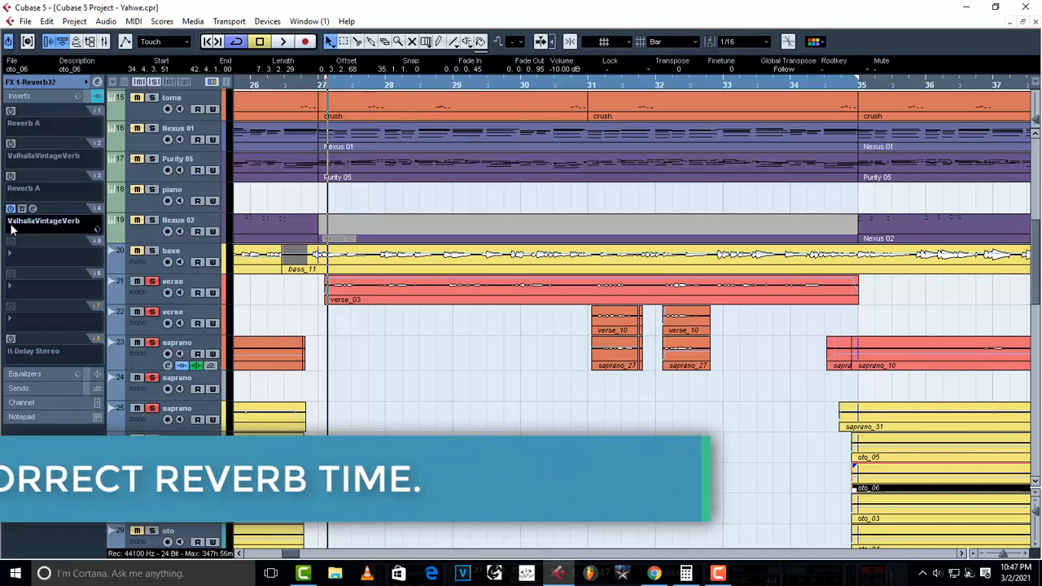
# Enable the Reverb A in insert 3, audition the verse with its editor open, and close the editor
pyautogui.click(10, 176)
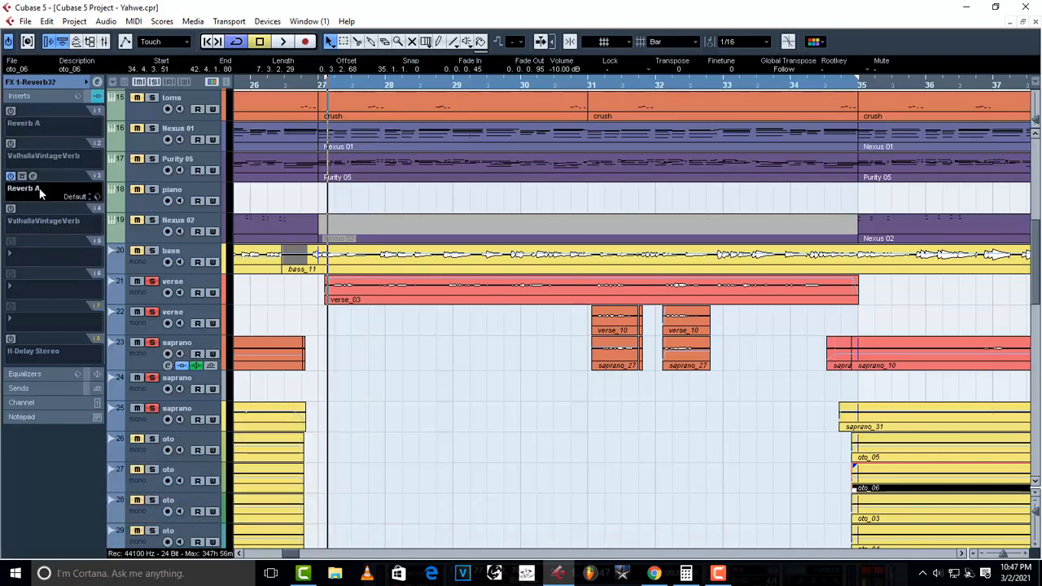
pyautogui.click(34, 181)
pyautogui.press('space')
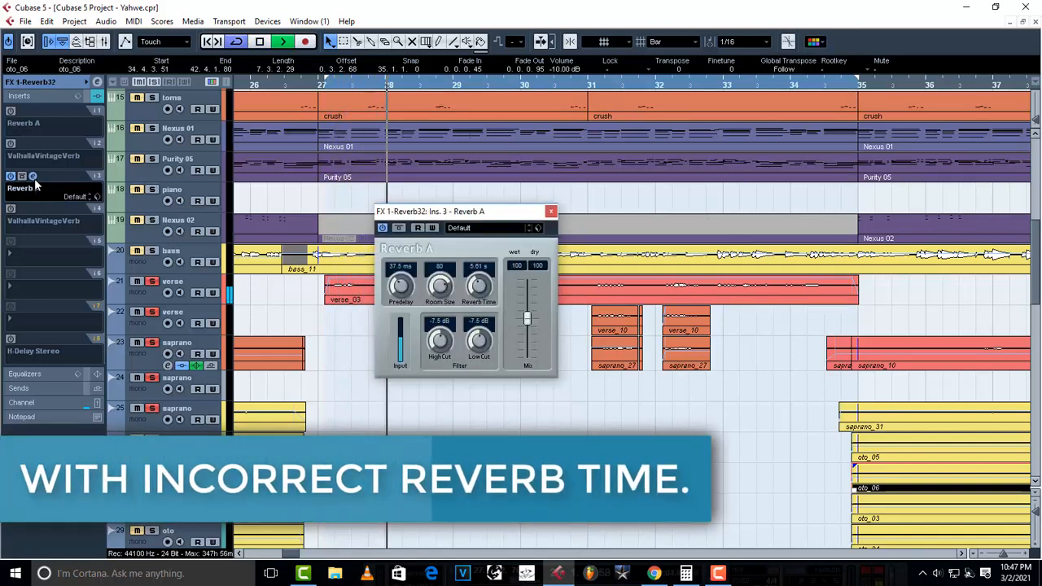
pyautogui.press('space')
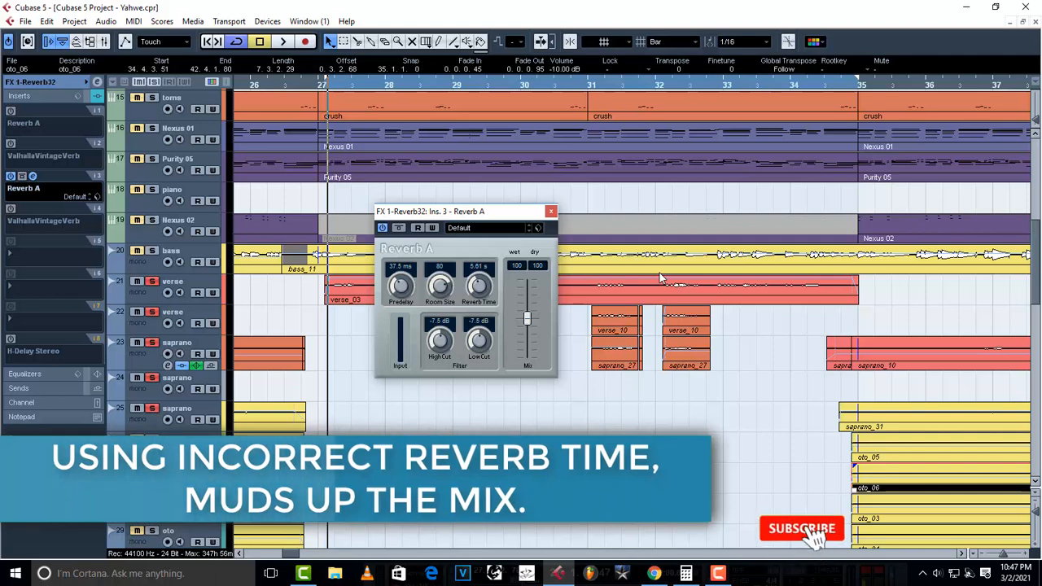
pyautogui.click(551, 211)
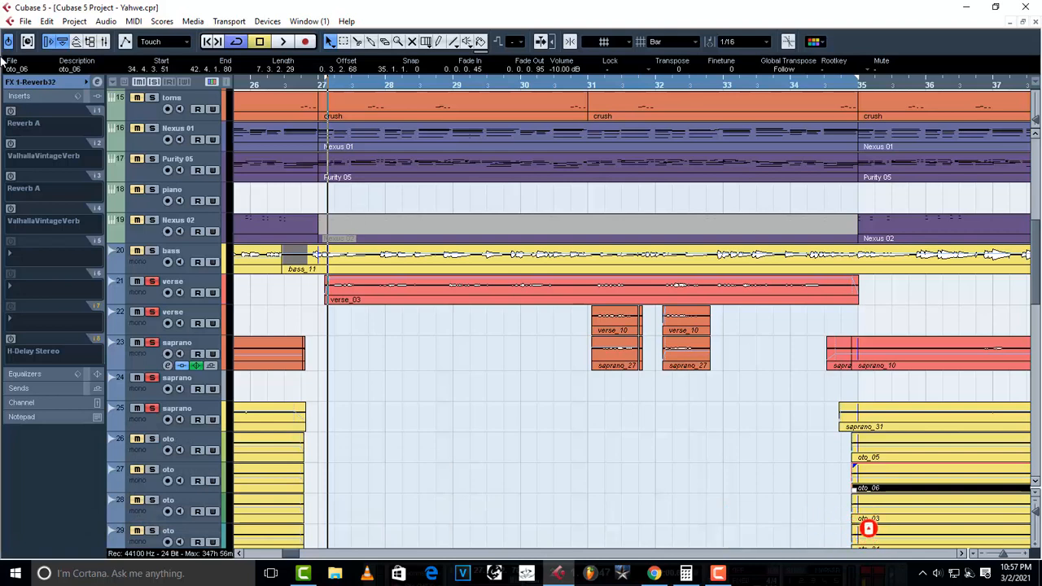
# Enable the Reverb A in insert 1 and ValhallaVintageVerb in insert 2, and compare their predelay and reverb time controls
pyautogui.click(11, 110)
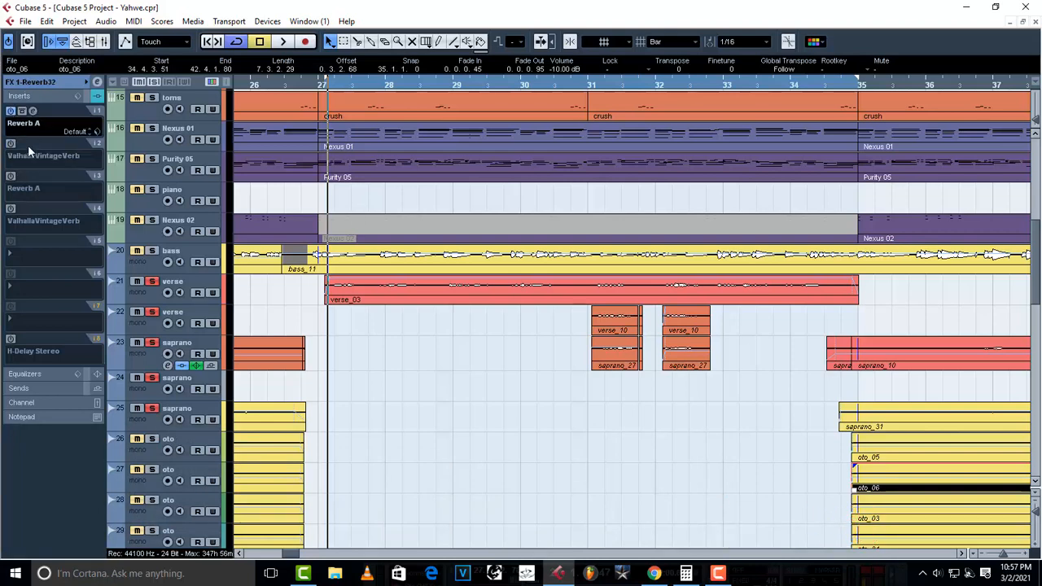
pyautogui.click(10, 143)
pyautogui.click(32, 112)
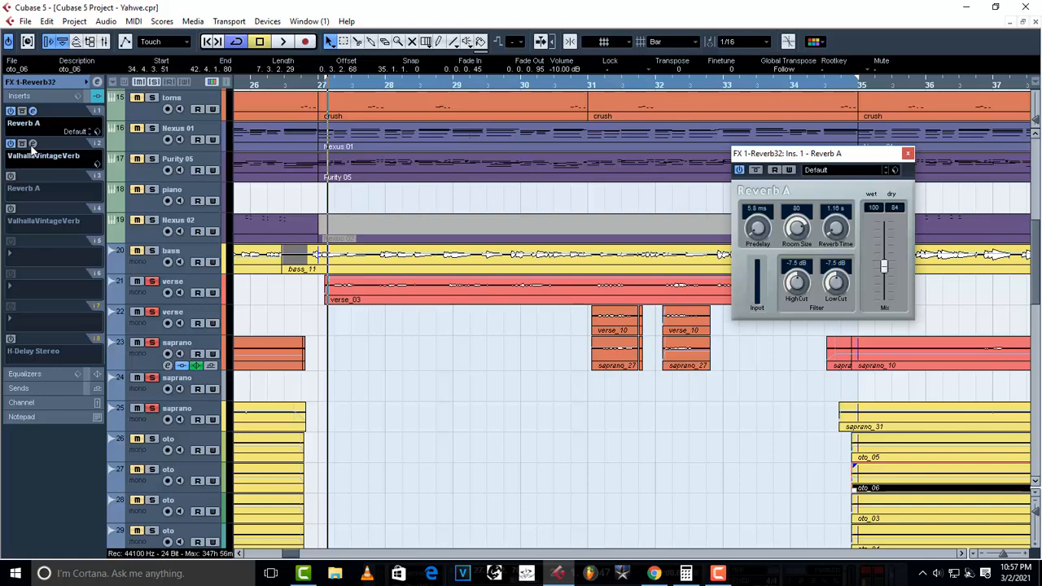
pyautogui.click(32, 144)
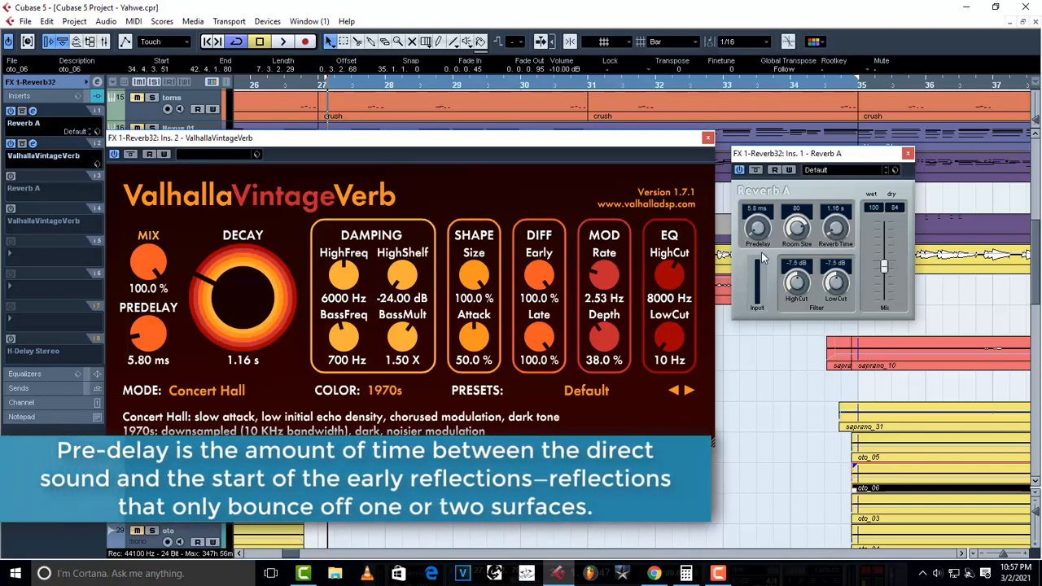
pyautogui.moveTo(147, 277)
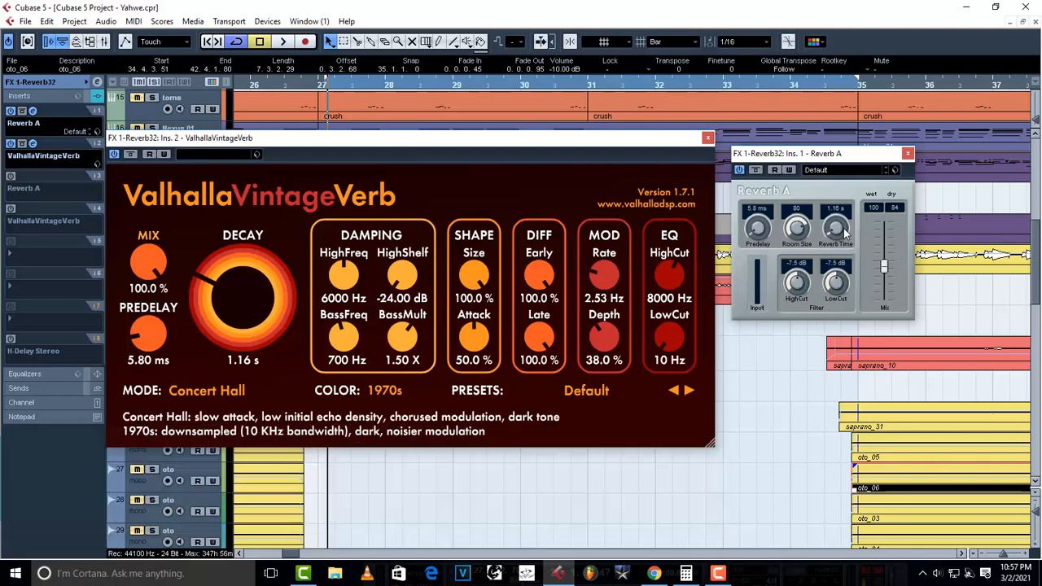
pyautogui.moveTo(241, 277)
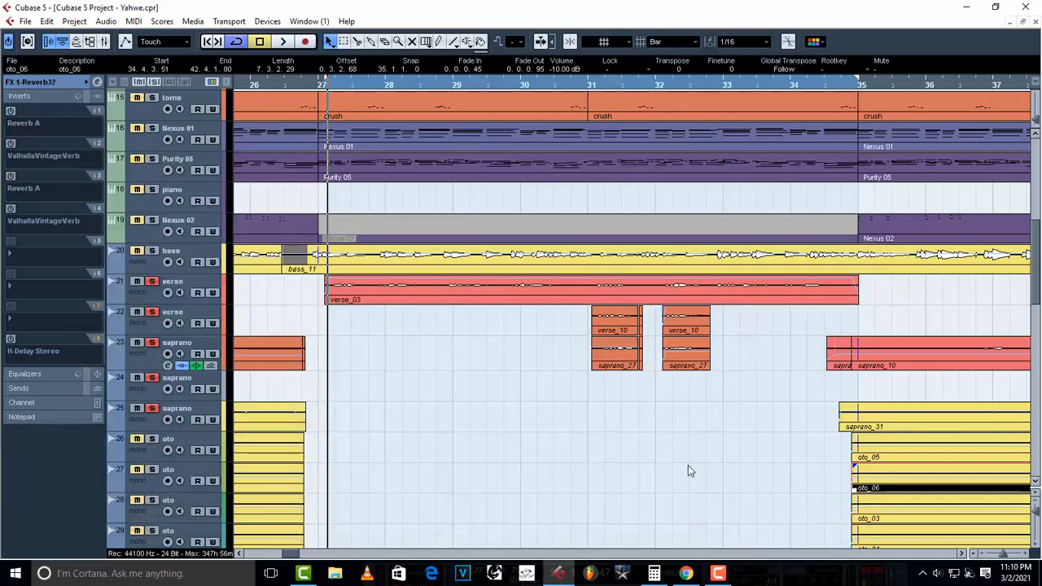
# Switch to the delay calculator page in Chrome and calculate the reverb and delay times for 52 BPM
pyautogui.click(686, 573)
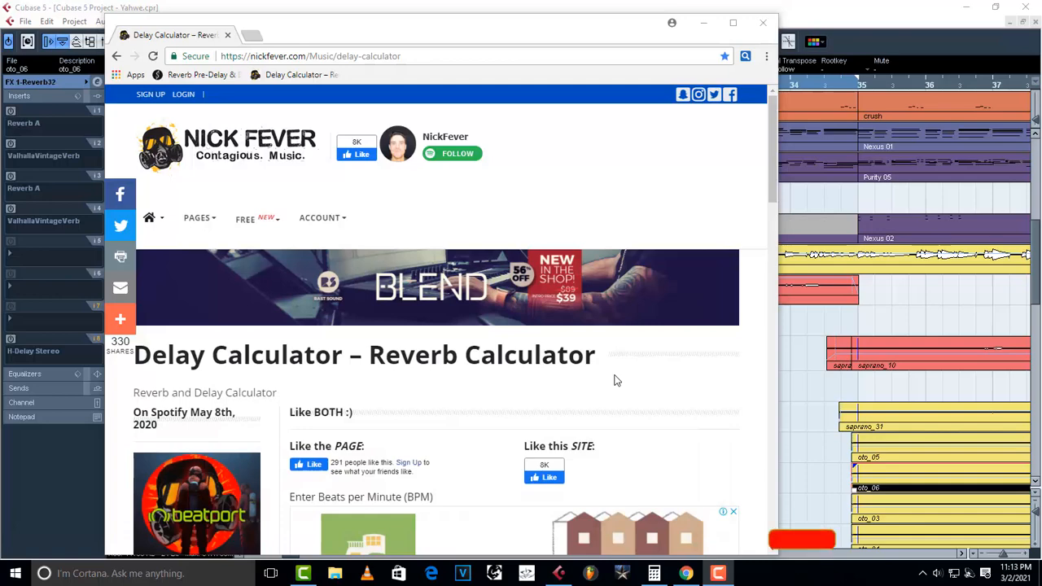
pyautogui.scroll(-3, 616, 380)
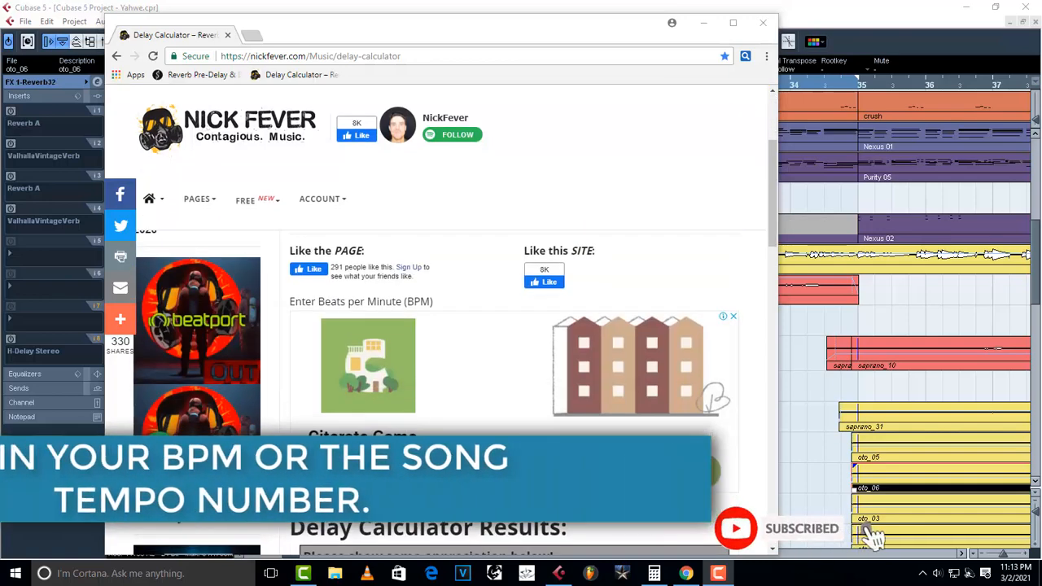
pyautogui.scroll(-3, 268, 385)
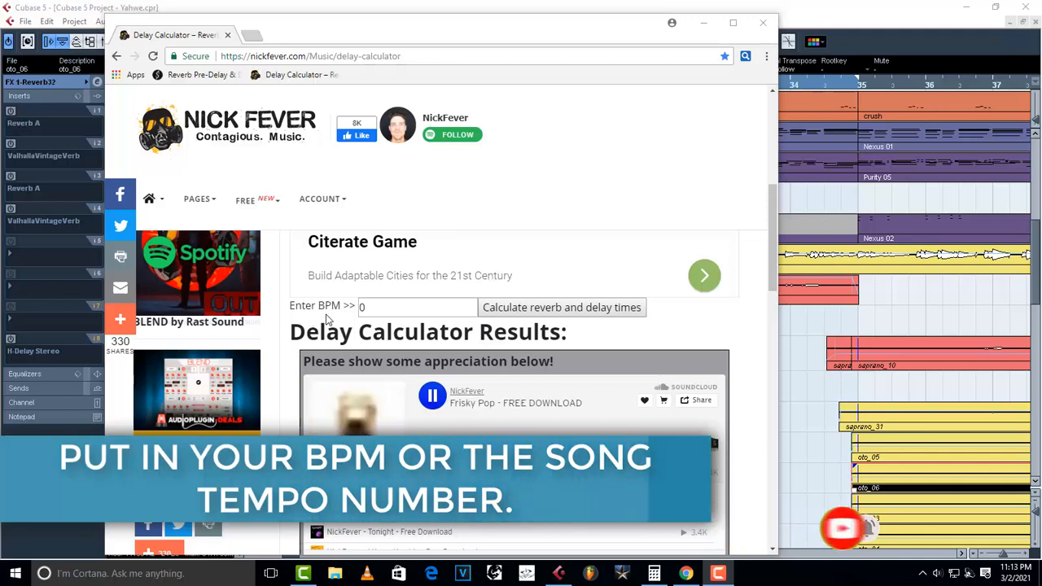
pyautogui.click(379, 307)
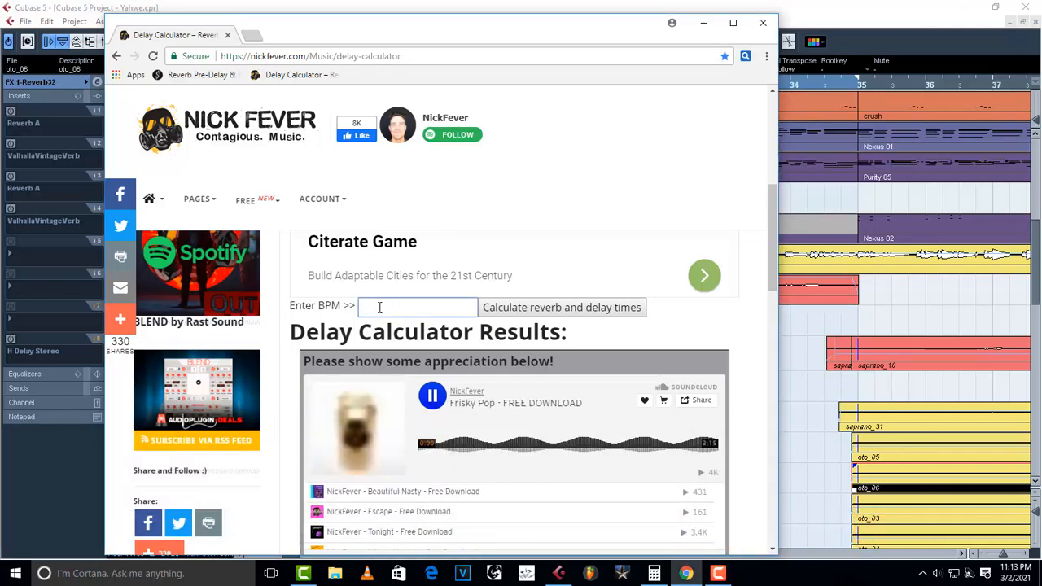
pyautogui.write('52')
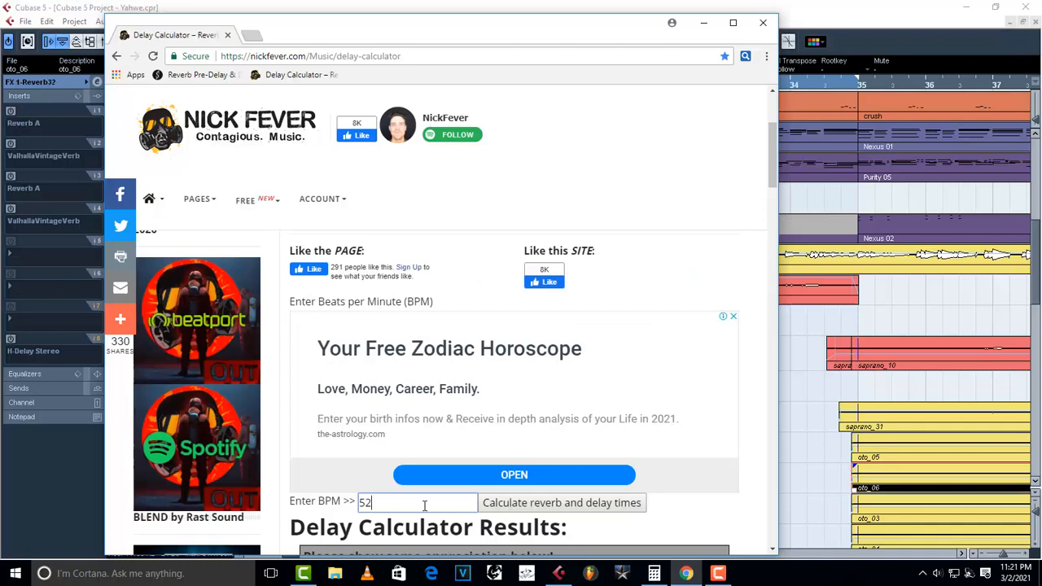
pyautogui.scroll(-2, 513, 509)
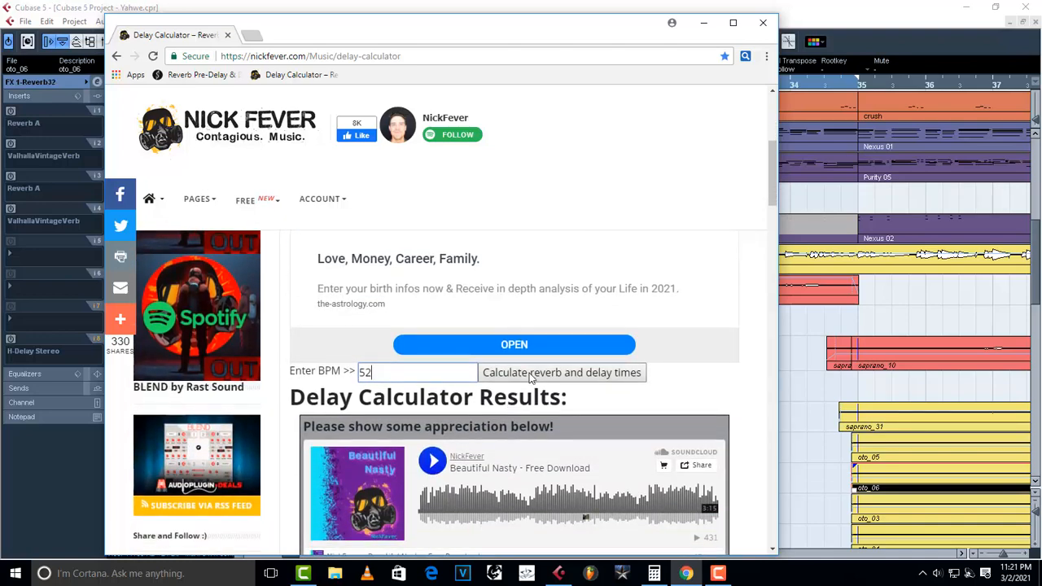
pyautogui.click(531, 373)
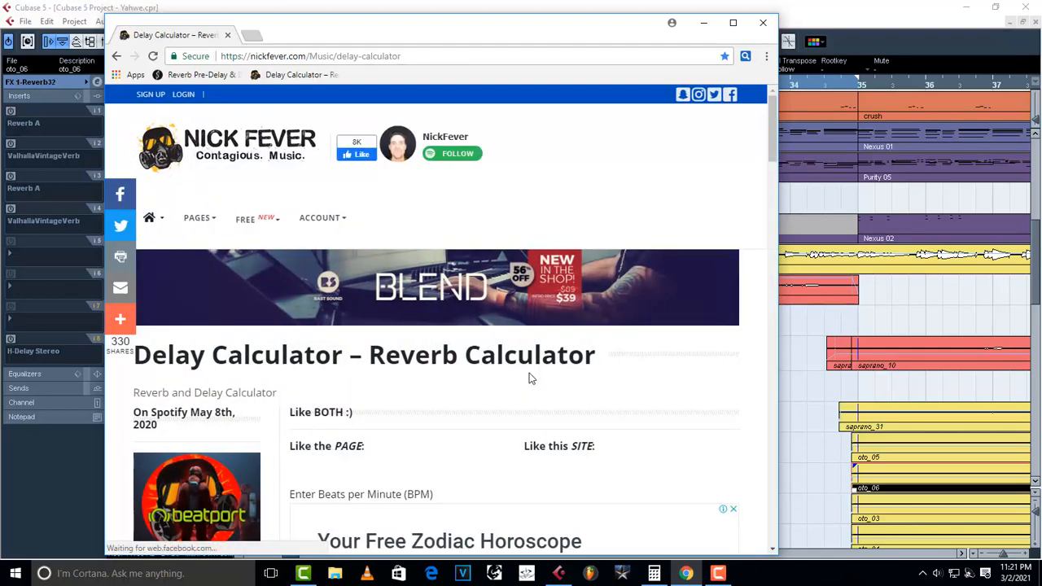
pyautogui.scroll(-3, 529, 377)
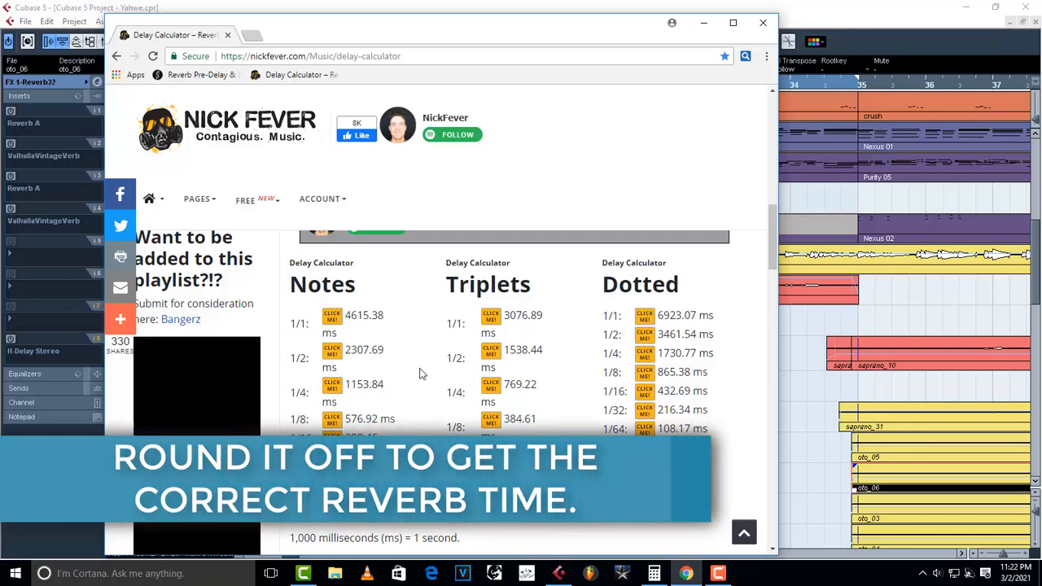
# Return to Cubase, enable ValhallaVintageVerb in insert 2 of the reverb channel, and set its decay to 1.16 s
pyautogui.click(888, 18)
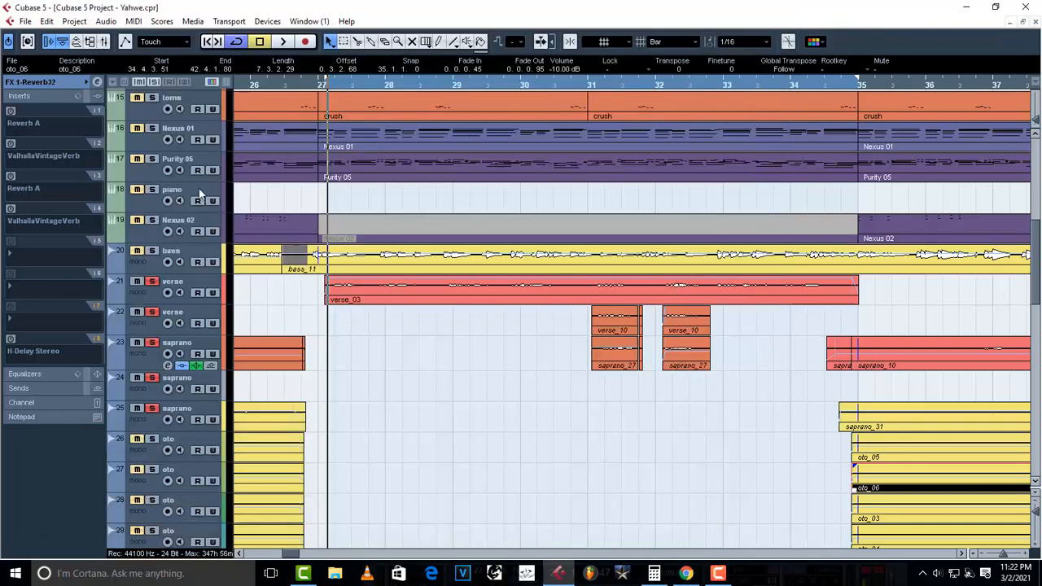
pyautogui.click(11, 144)
pyautogui.click(34, 144)
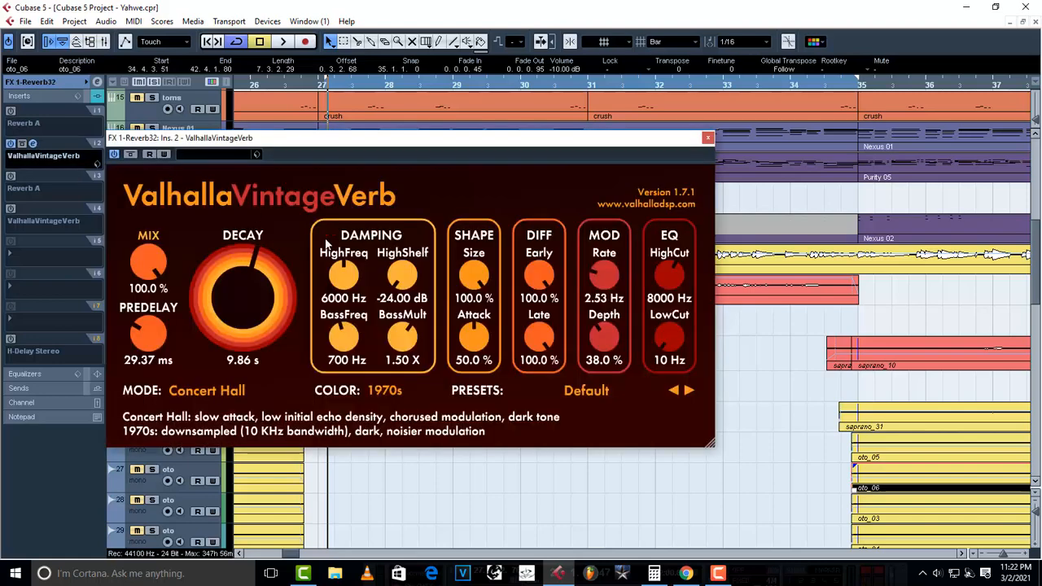
pyautogui.click(253, 363)
pyautogui.press('BackSpace')
pyautogui.write('1.16')
pyautogui.press('Return')
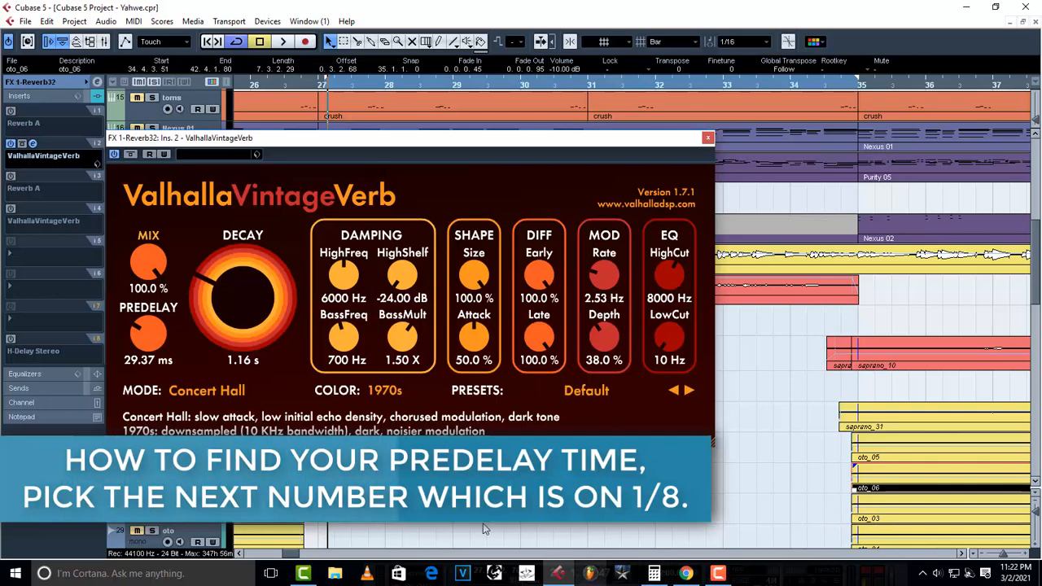
# Switch back to the delay calculator in Chrome and copy the 1/4 note value 1153.84
pyautogui.click(692, 577)
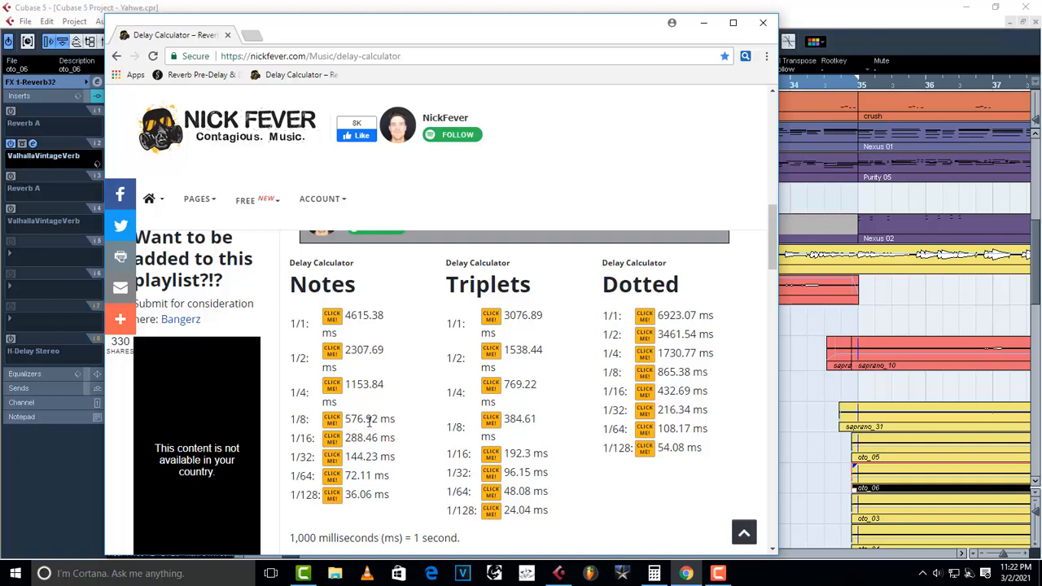
pyautogui.moveTo(383, 385); pyautogui.dragTo(345, 387)
pyautogui.hotkey('ctrl', 'c')
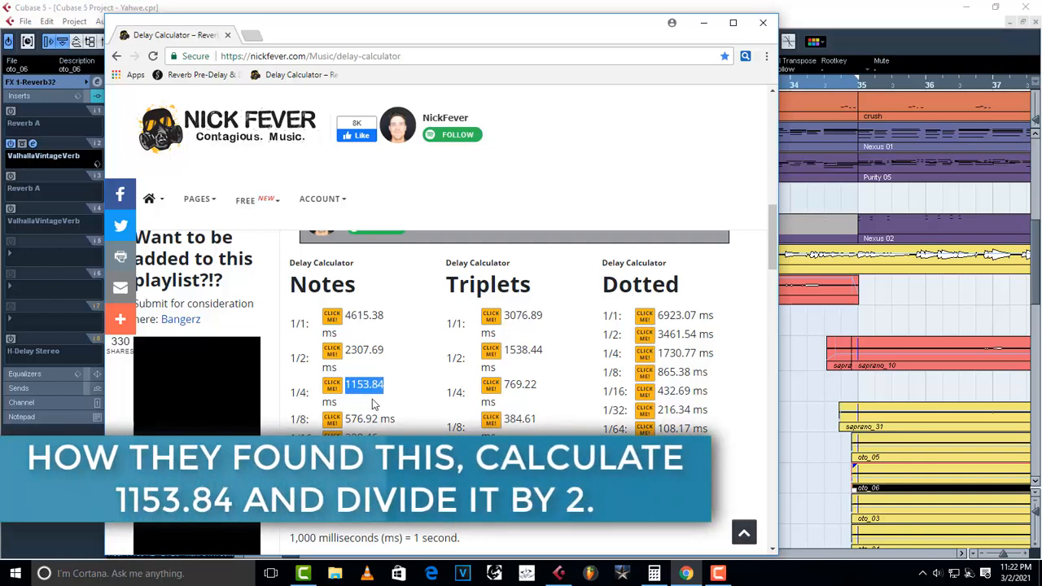
# Switch to the Windows Calculator and divide the copied 1153.84 by 2
pyautogui.click(656, 574)
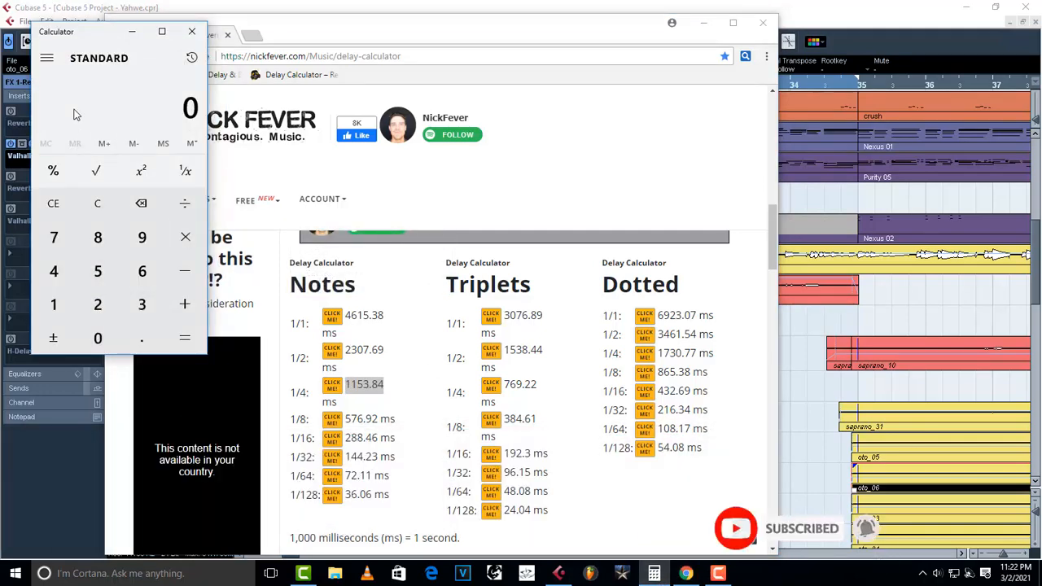
pyautogui.hotkey('ctrl', 'v')
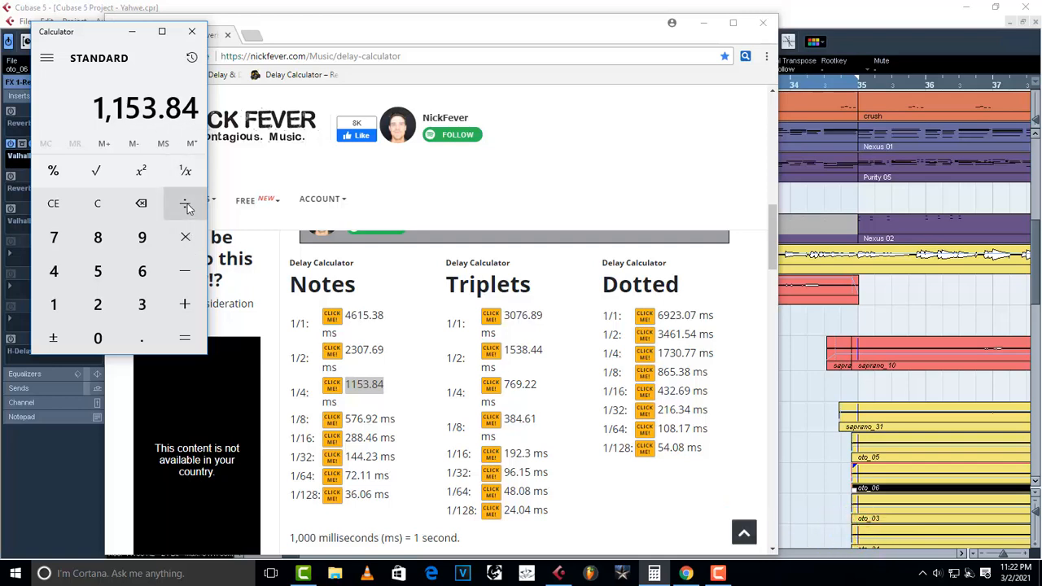
pyautogui.click(98, 303)
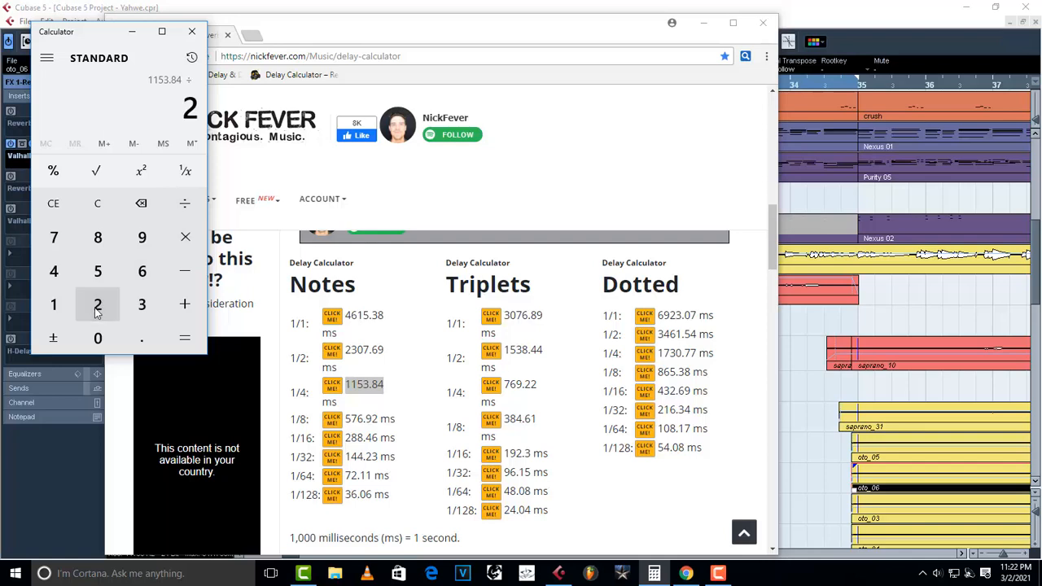
pyautogui.click(184, 337)
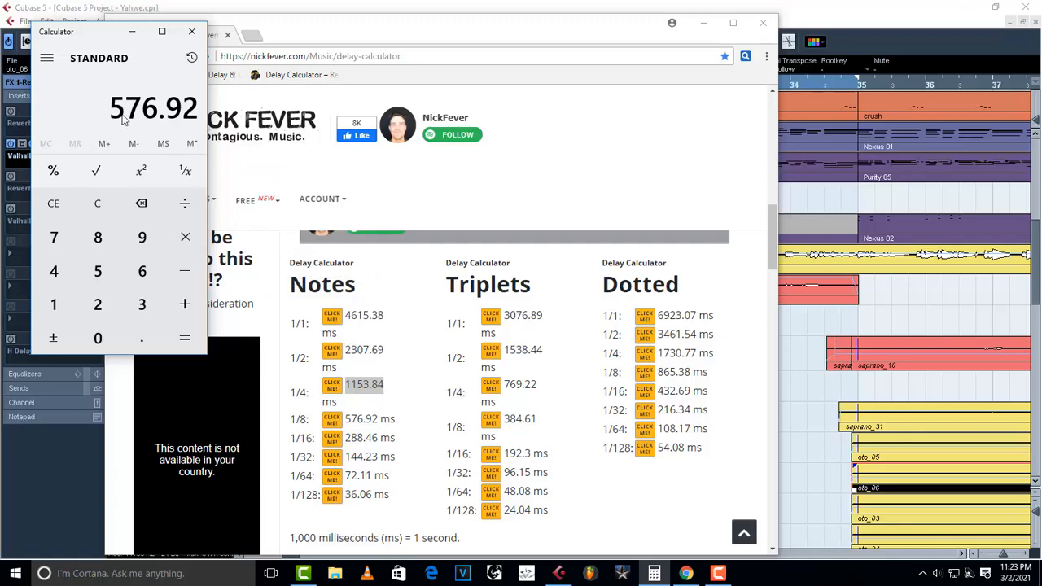
# Return to Cubase, set ValhallaVintageVerb's predelay to 5.8 ms, and close the plugin window
pyautogui.click(832, 33)
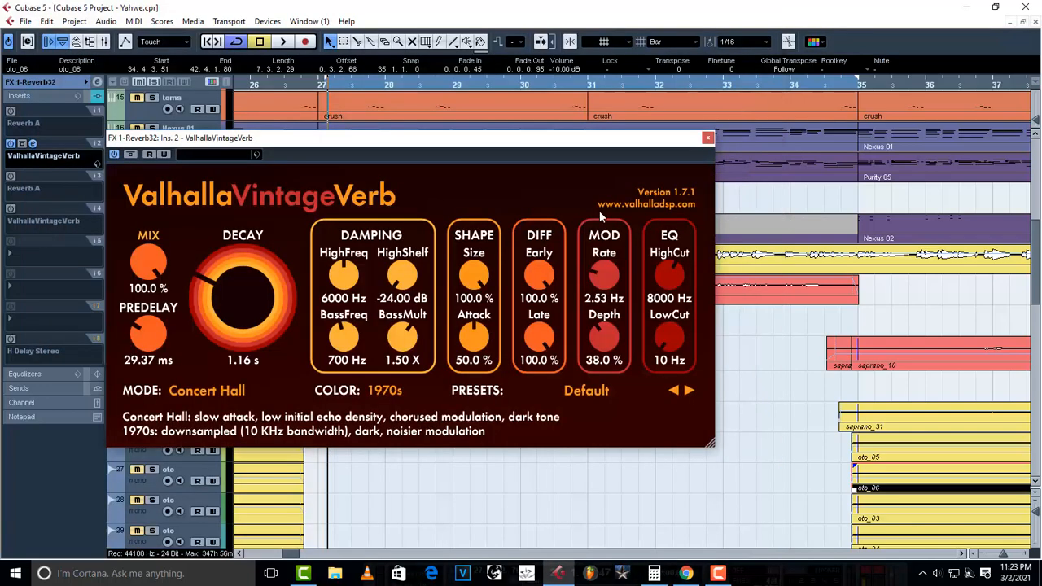
pyautogui.click(146, 364)
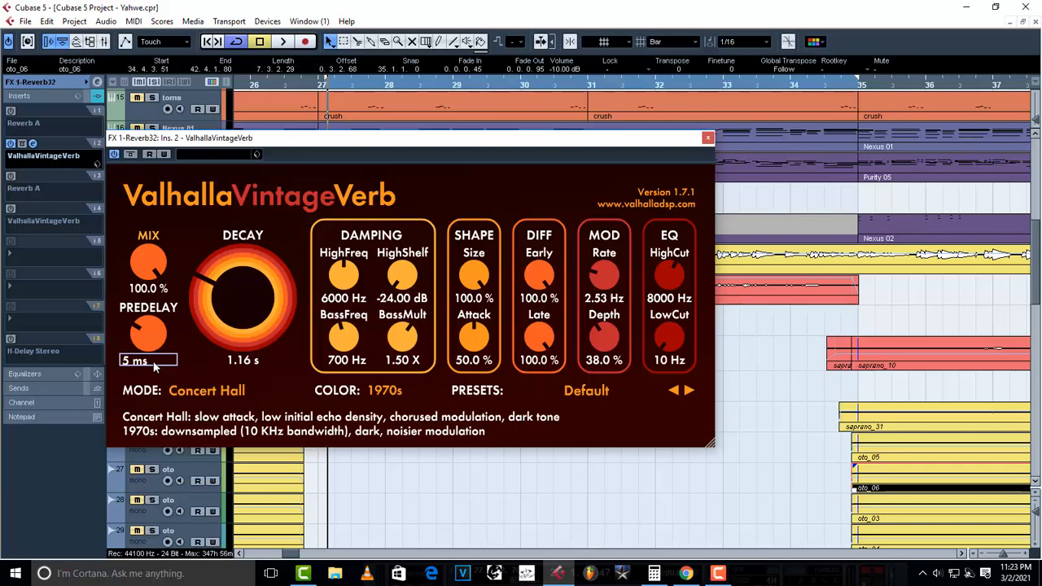
pyautogui.write('5.')
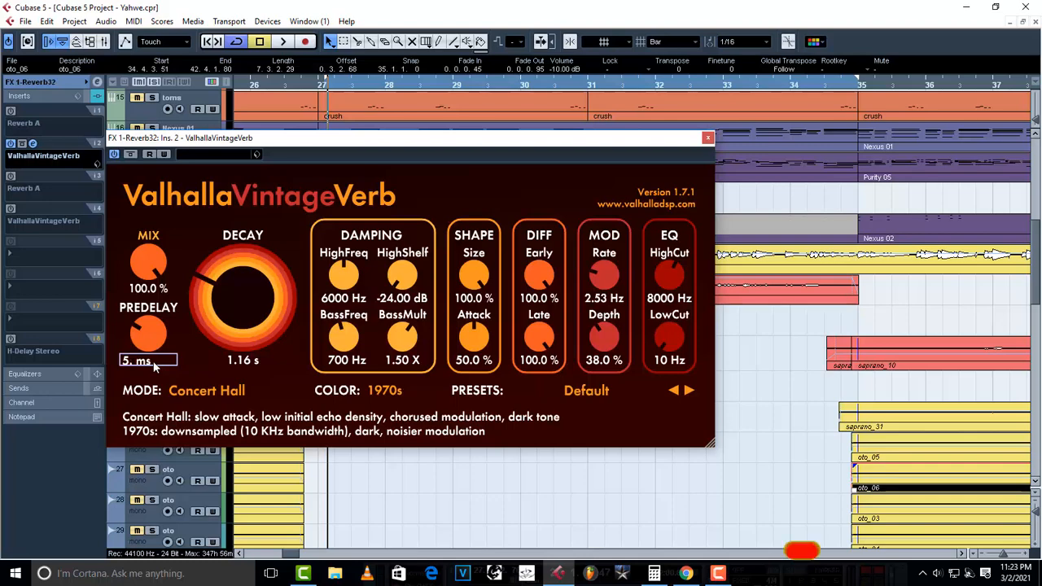
pyautogui.write('8')
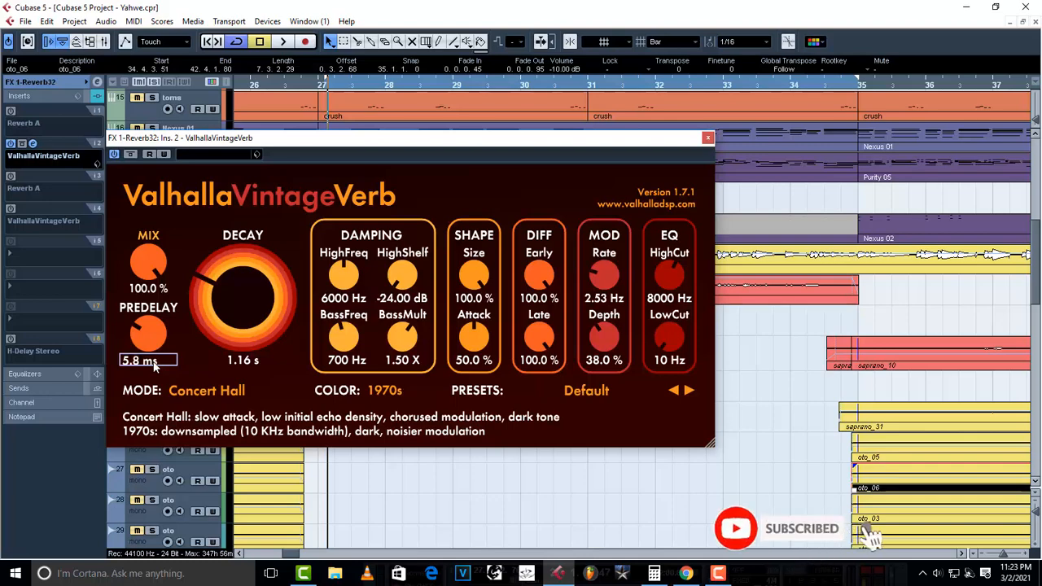
pyautogui.press('Return')
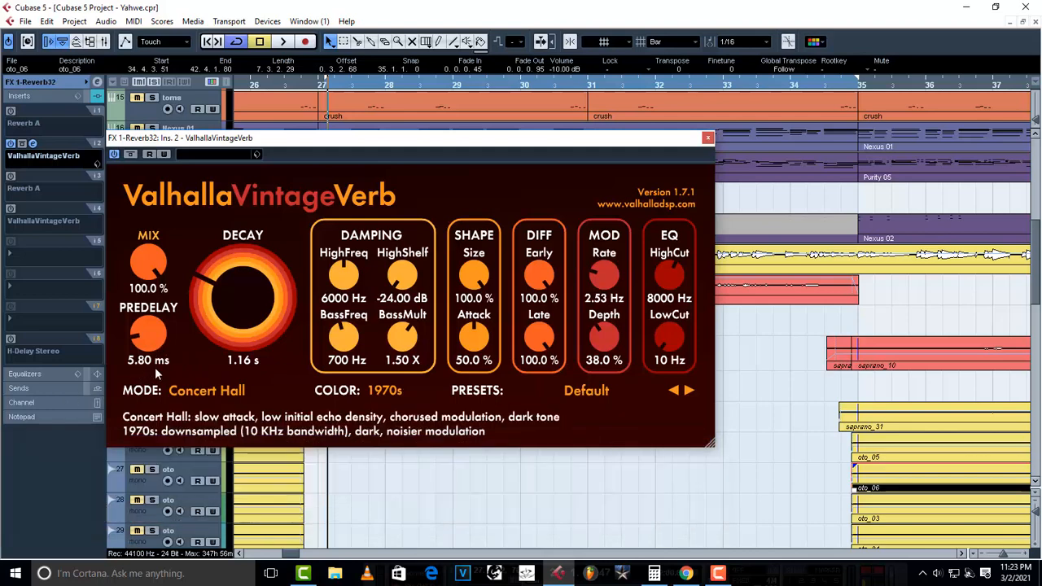
pyautogui.click(708, 138)
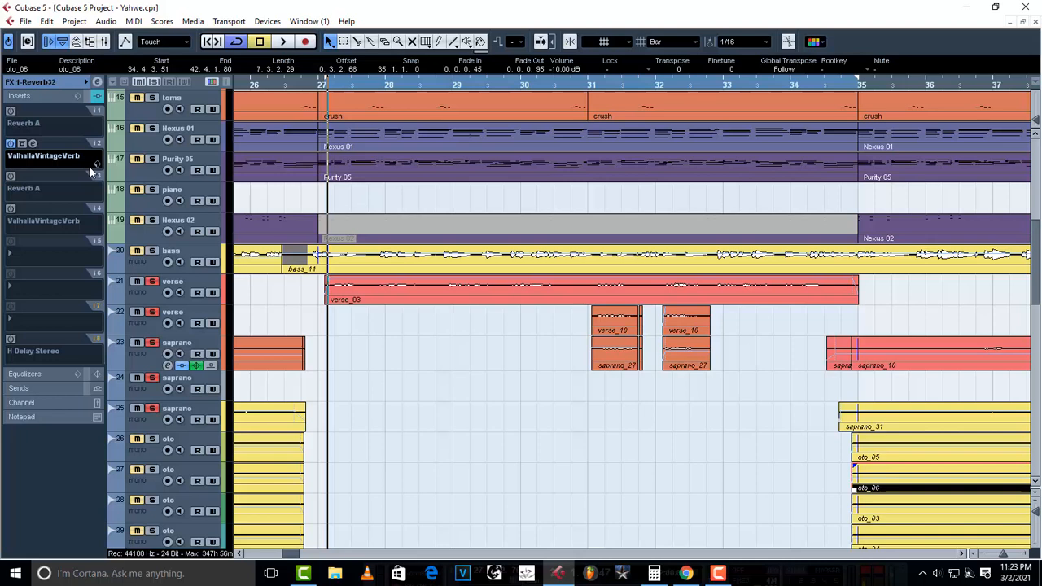
# Play the song with the reverb, and reopen ValhallaVintageVerb to try its mix around 44.8 % before restoring it to 100 %
pyautogui.press('space')
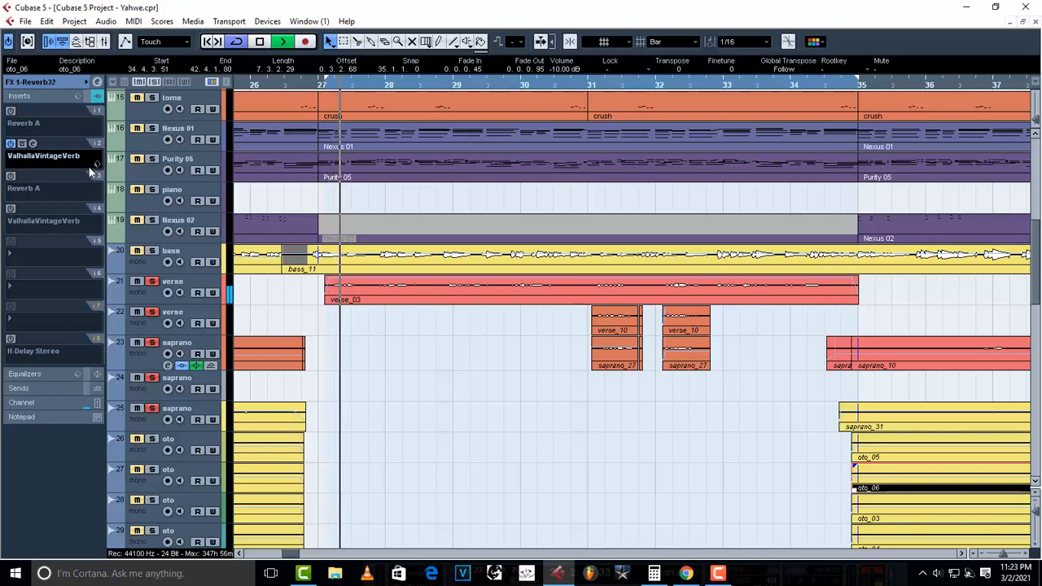
pyautogui.click(33, 143)
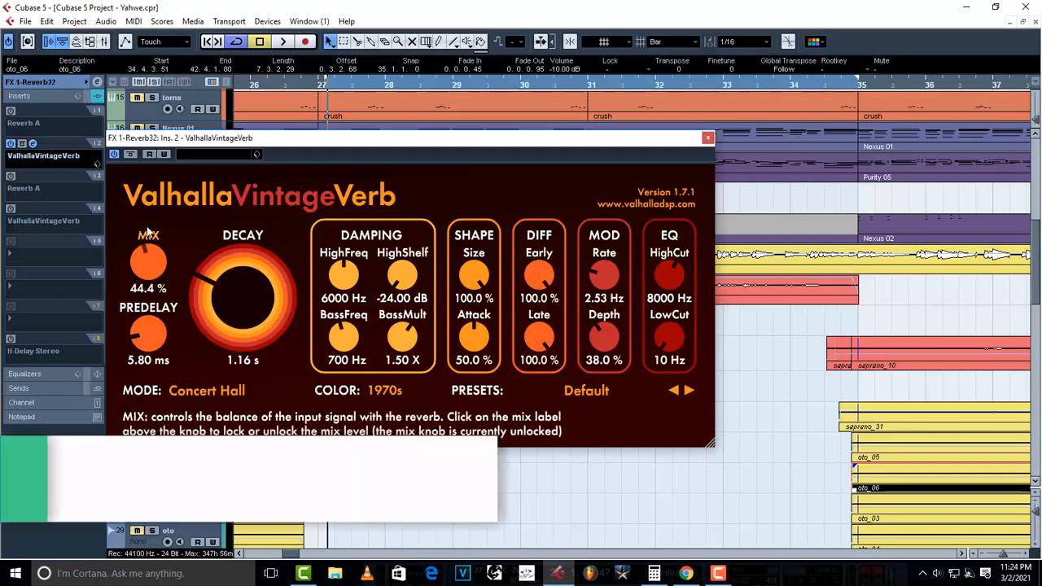
pyautogui.moveTo(154, 264); pyautogui.dragTo(157, 256)
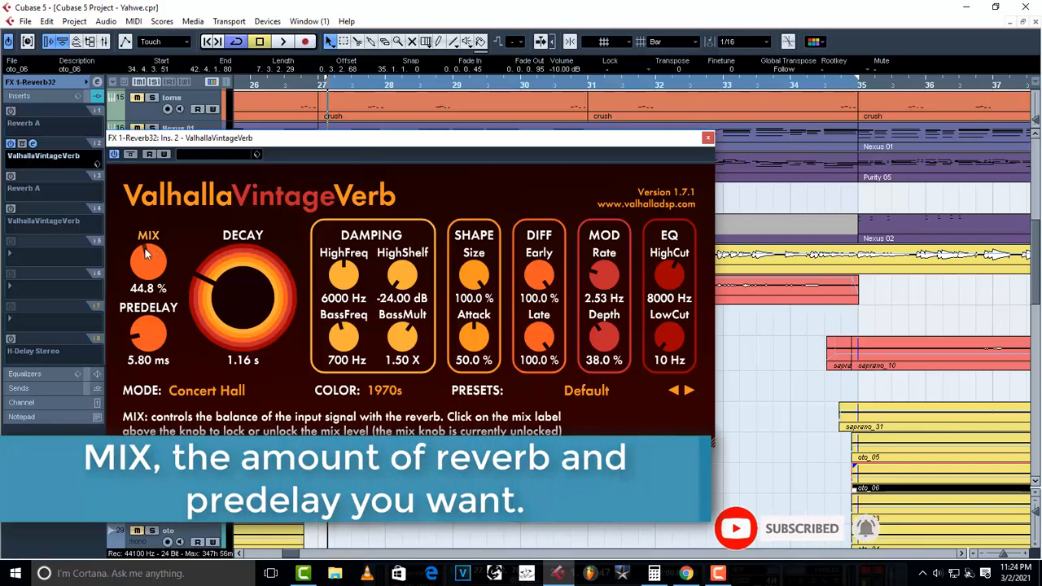
pyautogui.moveTo(146, 254); pyautogui.dragTo(178, 142)
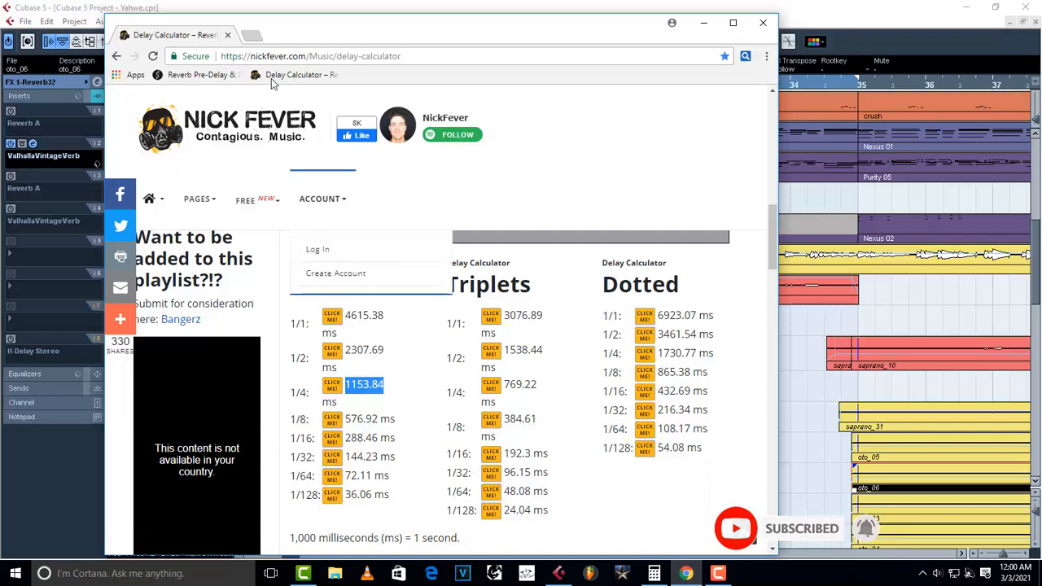
# Recalculate the reverb and delay times for 52 BPM in Chrome's delay calculator and copy the 1/4 note value 1153.84
pyautogui.scroll(5, 481, 285)
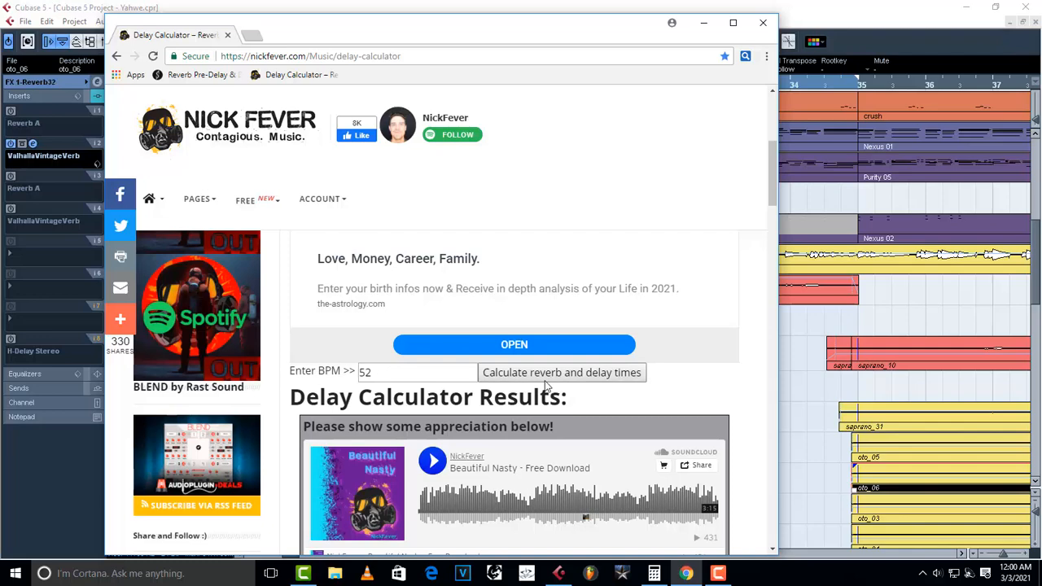
pyautogui.click(582, 379)
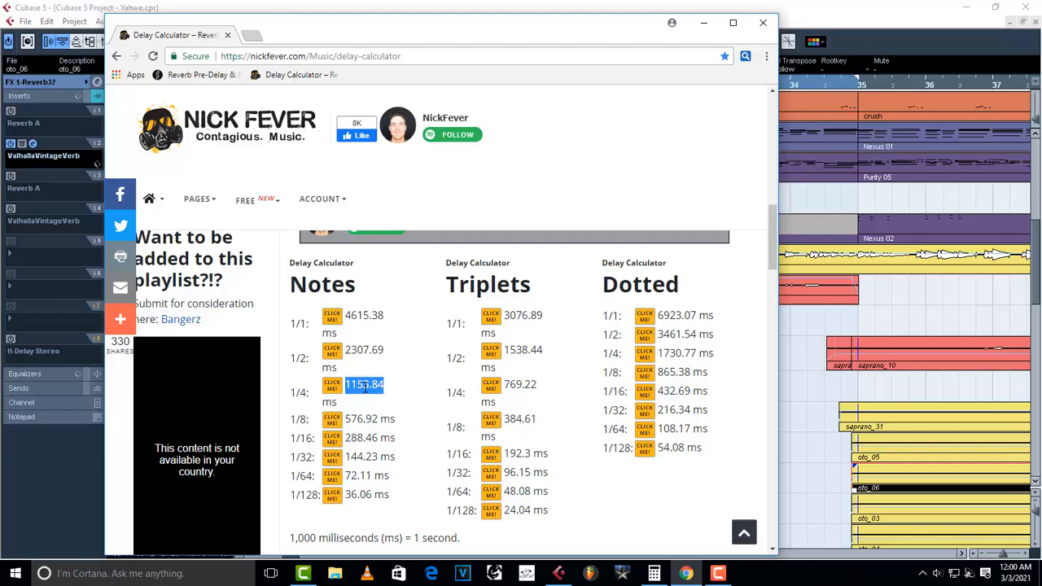
pyautogui.scroll(-1, 365, 387)
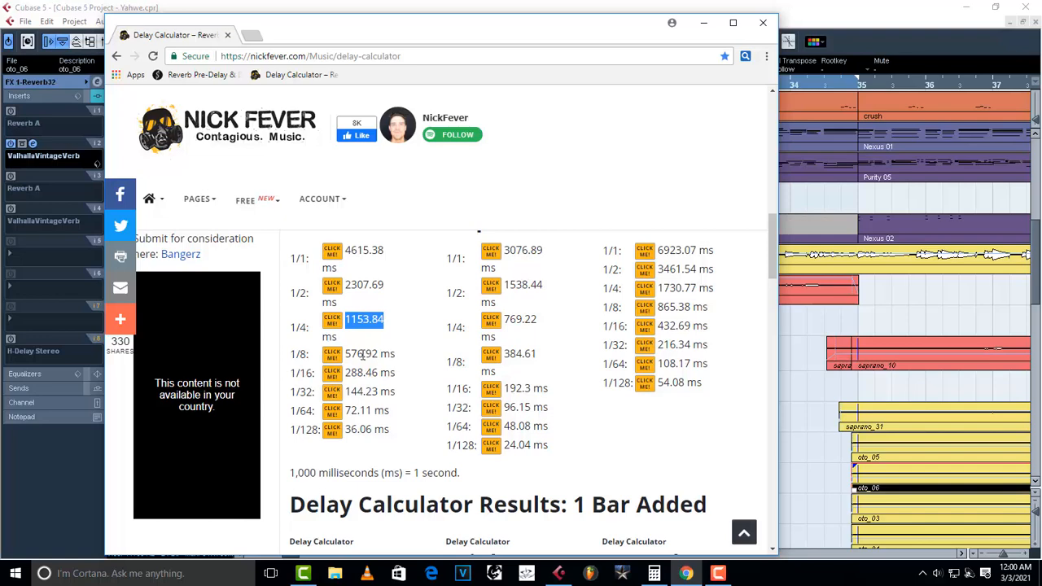
pyautogui.hotkey('alt', 'Tab')
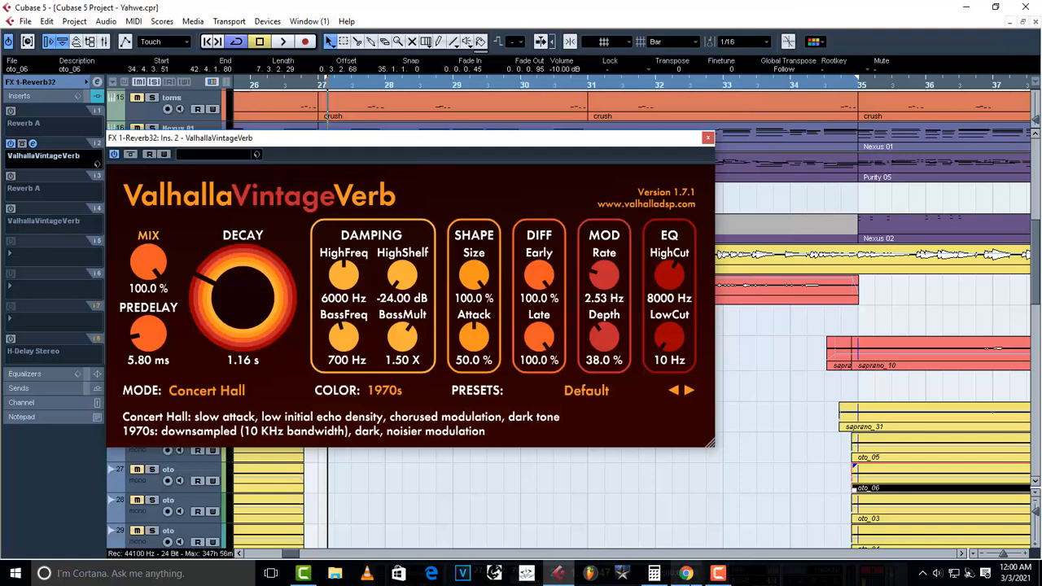
pyautogui.click(685, 573)
pyautogui.moveTo(390, 325); pyautogui.dragTo(346, 321)
pyautogui.hotkey('ctrl', 'c')
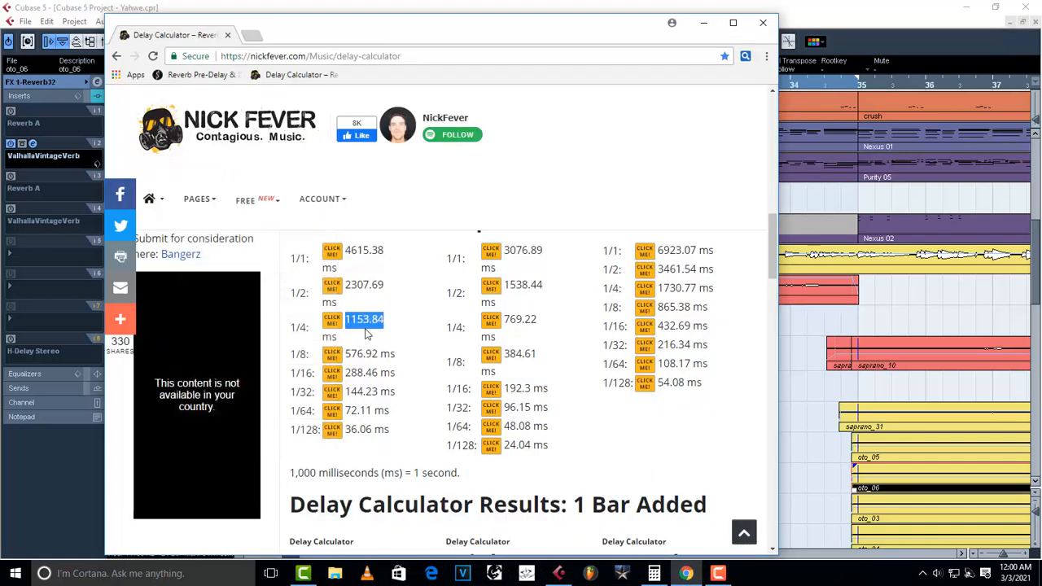
# Switch back to Cubase and enter the copied 1153.84 as the decay in ValhallaVintageVerb
pyautogui.click(558, 573)
pyautogui.click(237, 360)
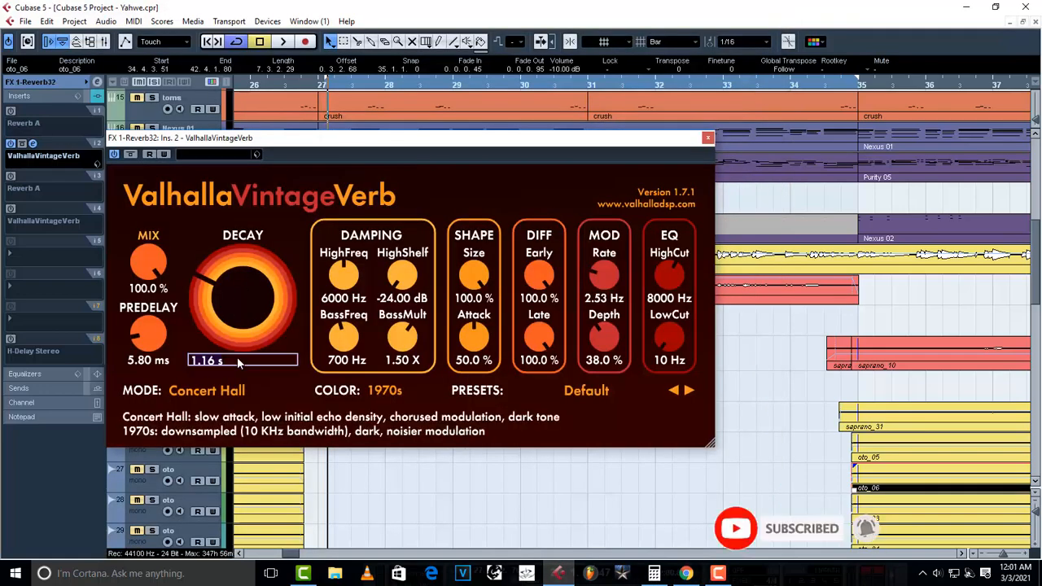
pyautogui.hotkey('ctrl', 'v')
pyautogui.press('Return')
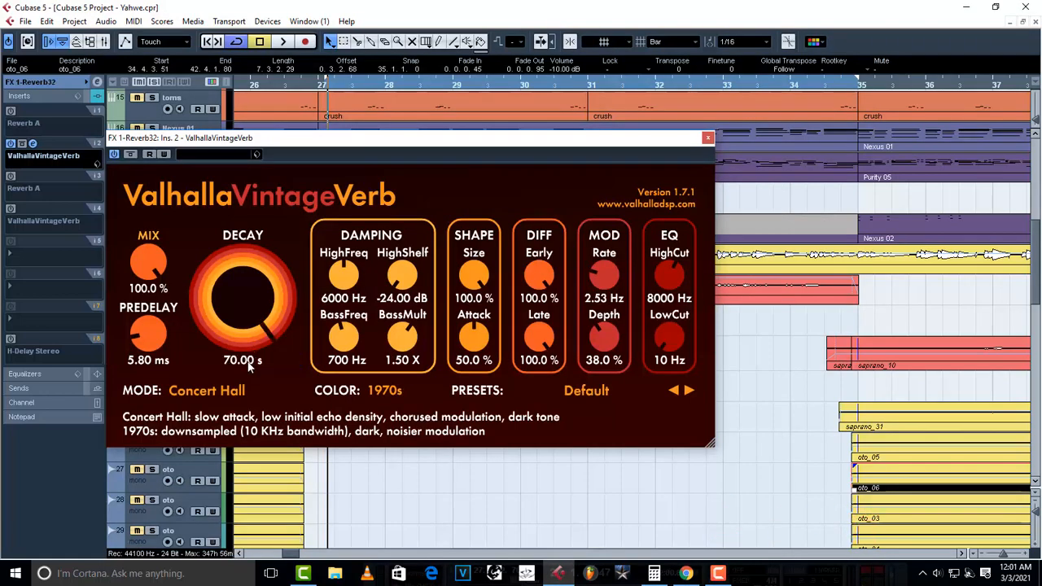